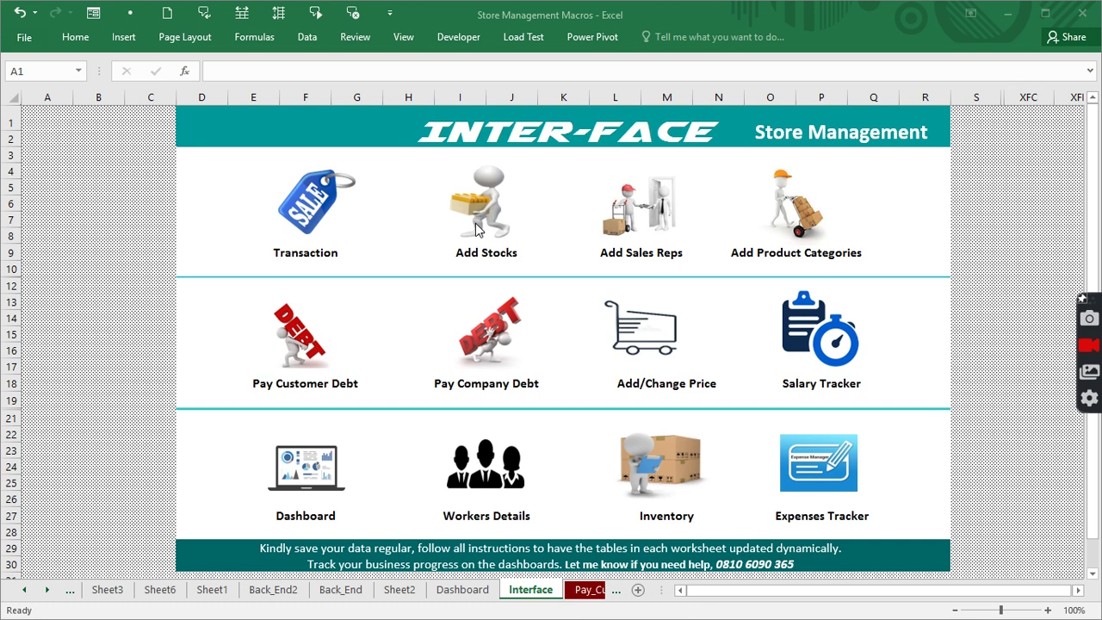
pyautogui.click(313, 207)
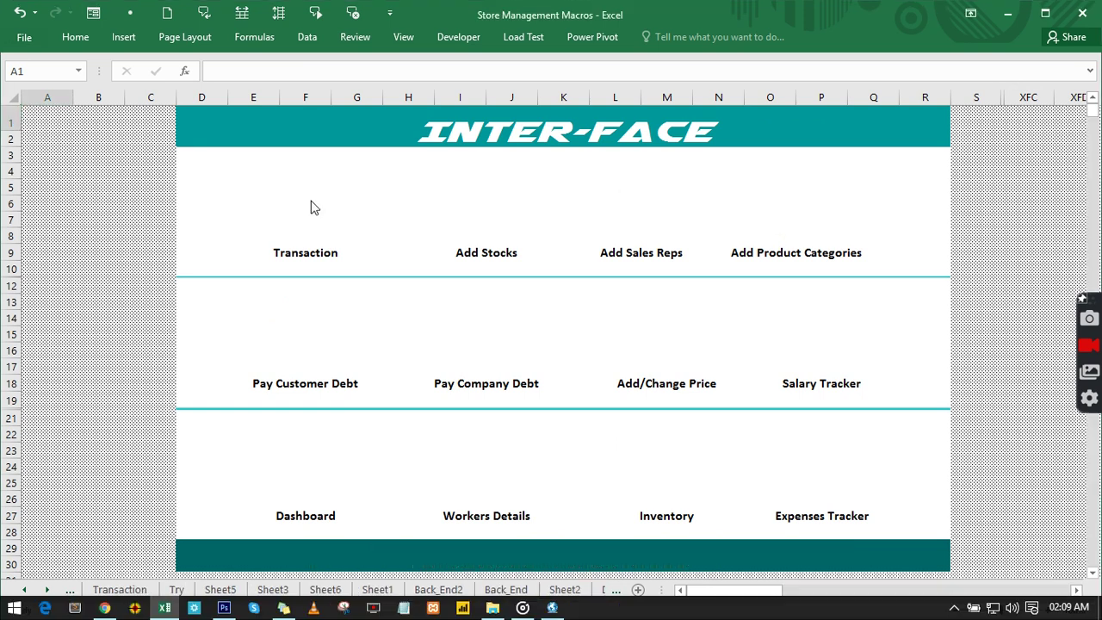
pyautogui.moveTo(111, 192); pyautogui.dragTo(682, 211)
pyautogui.click(559, 193)
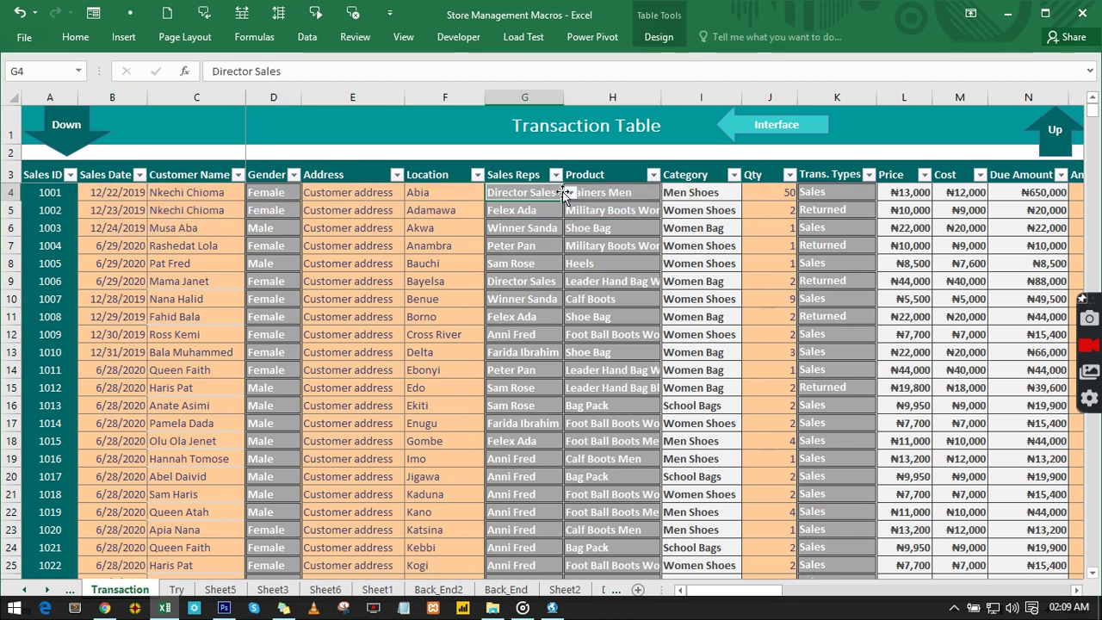
pyautogui.click(570, 193)
pyautogui.click(620, 200)
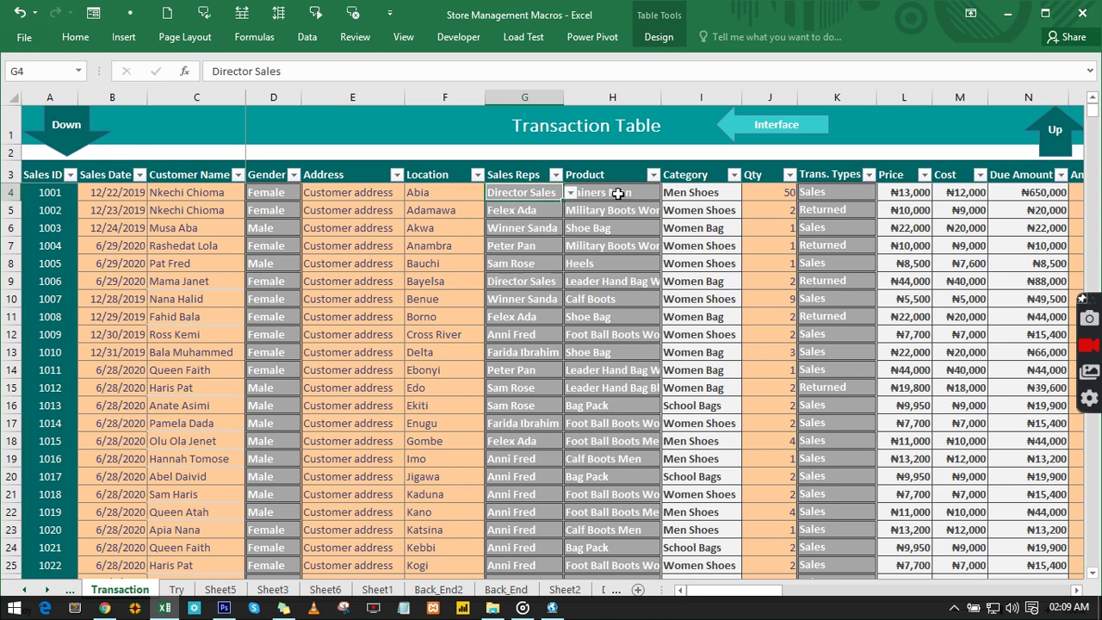
pyautogui.click(625, 195)
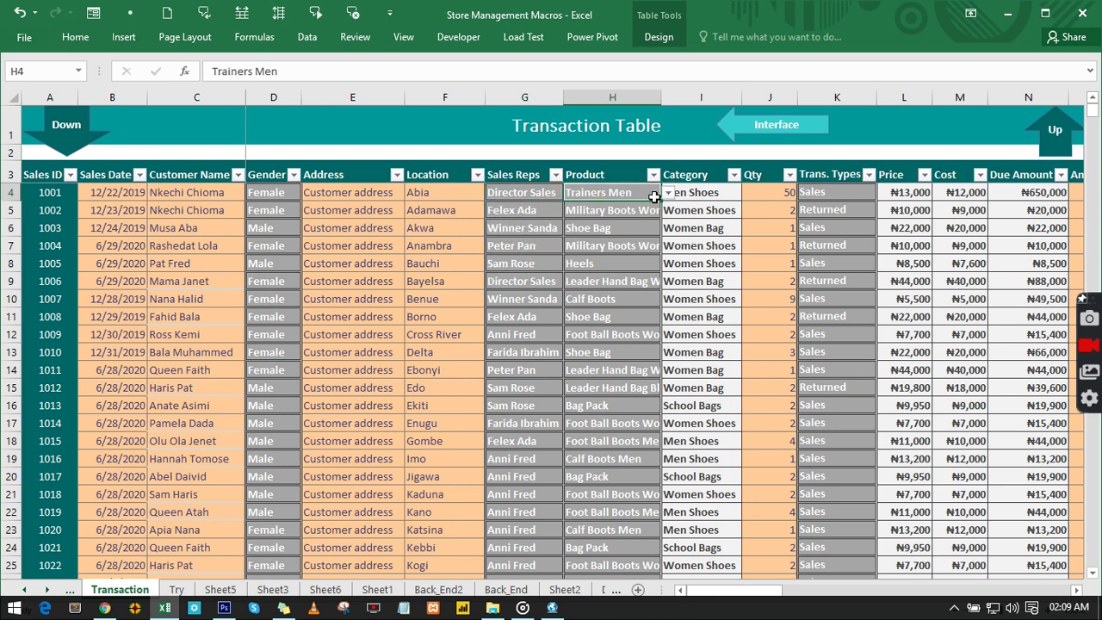
pyautogui.click(841, 203)
pyautogui.moveTo(841, 204); pyautogui.dragTo(841, 204)
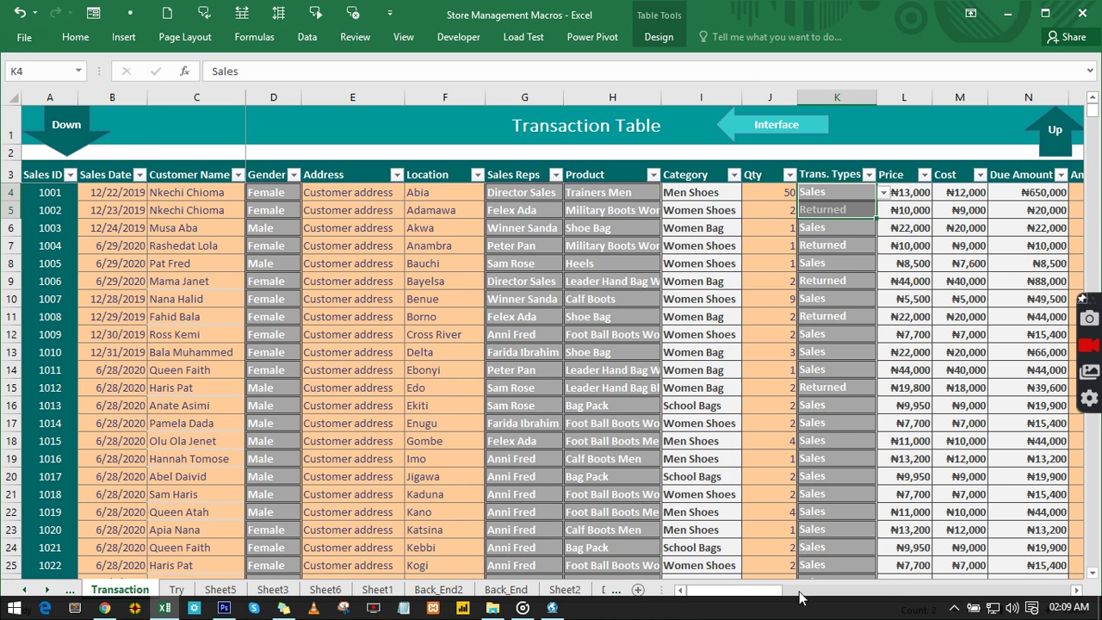
pyautogui.moveTo(775, 592); pyautogui.dragTo(805, 588)
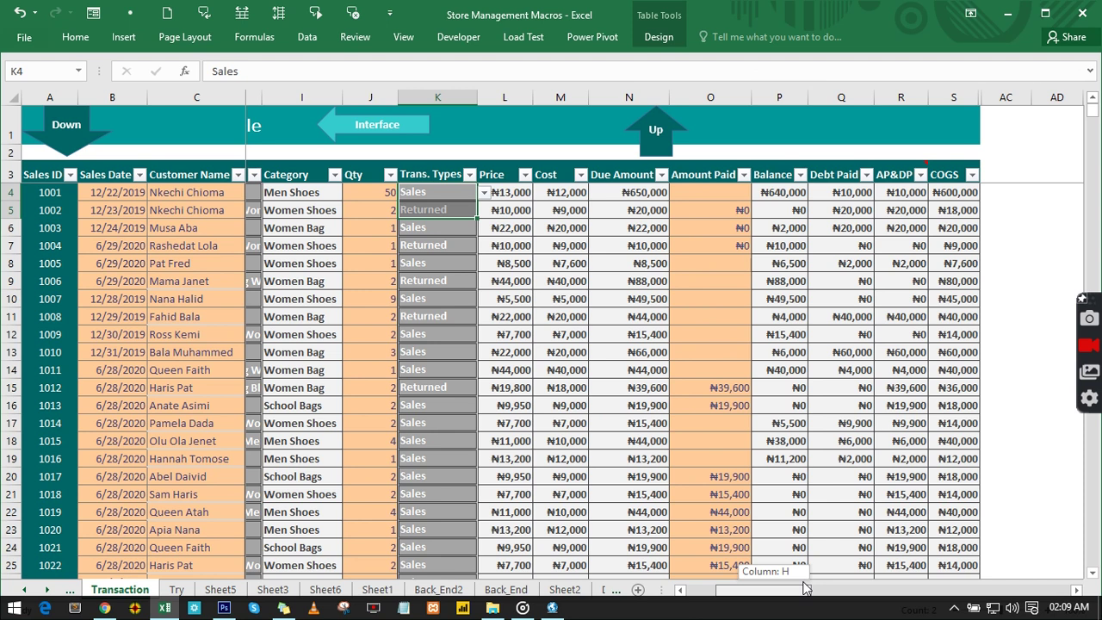
pyautogui.moveTo(805, 588); pyautogui.dragTo(807, 588)
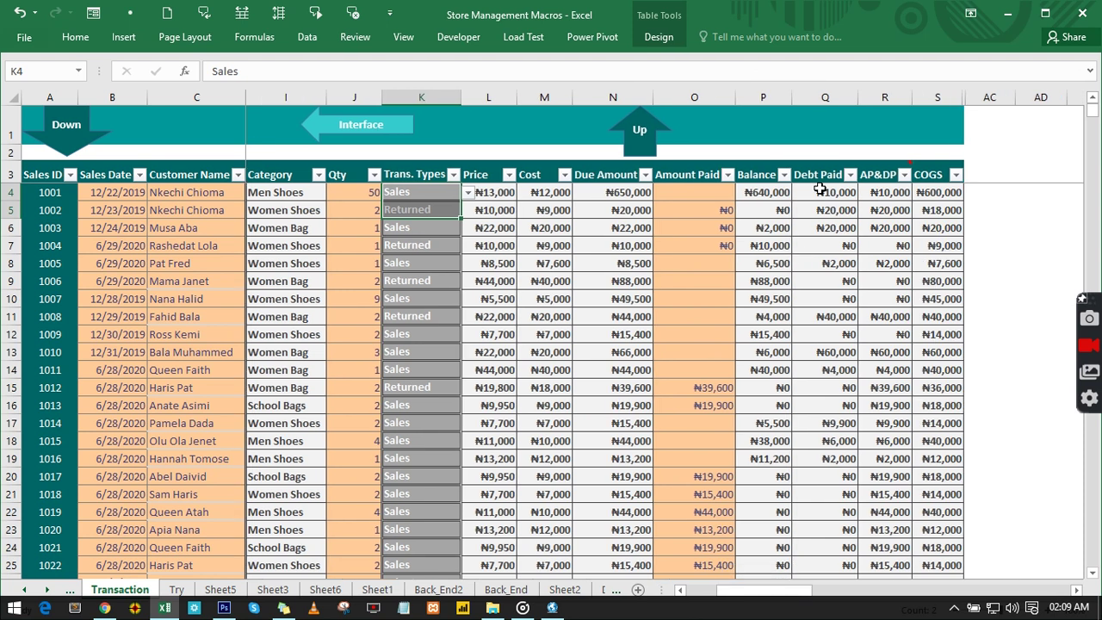
pyautogui.moveTo(820, 189); pyautogui.dragTo(851, 493)
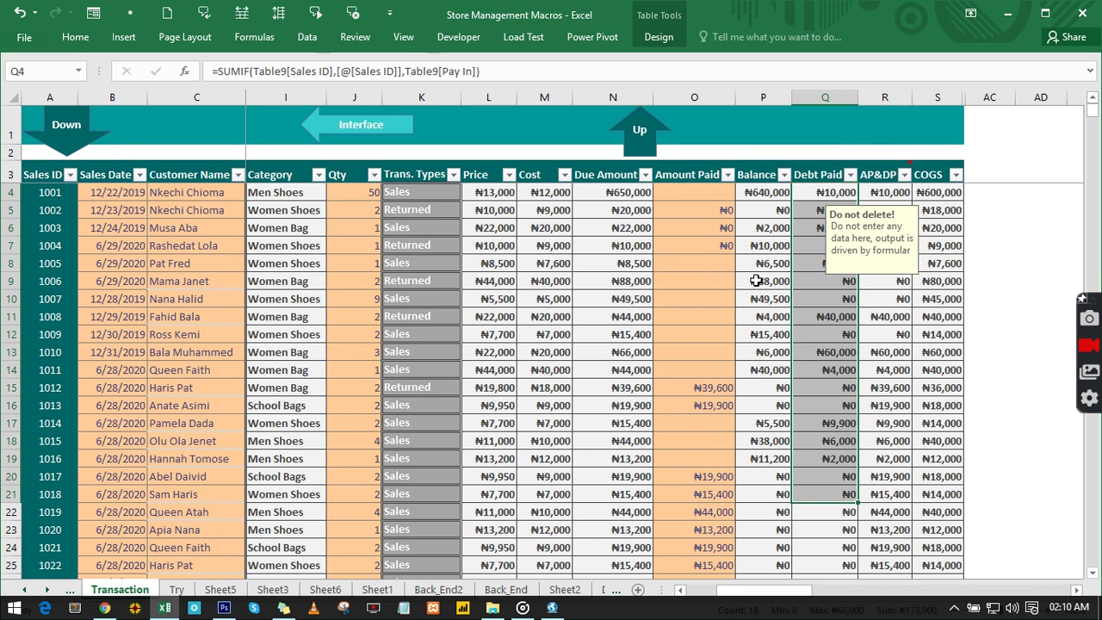
pyautogui.click(817, 278)
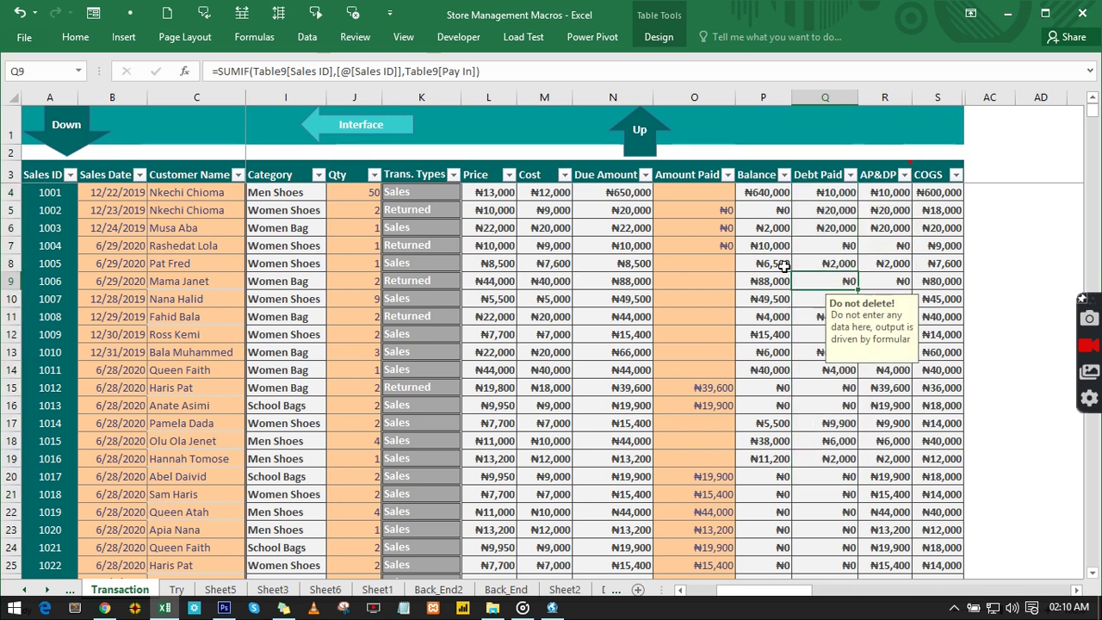
pyautogui.click(783, 267)
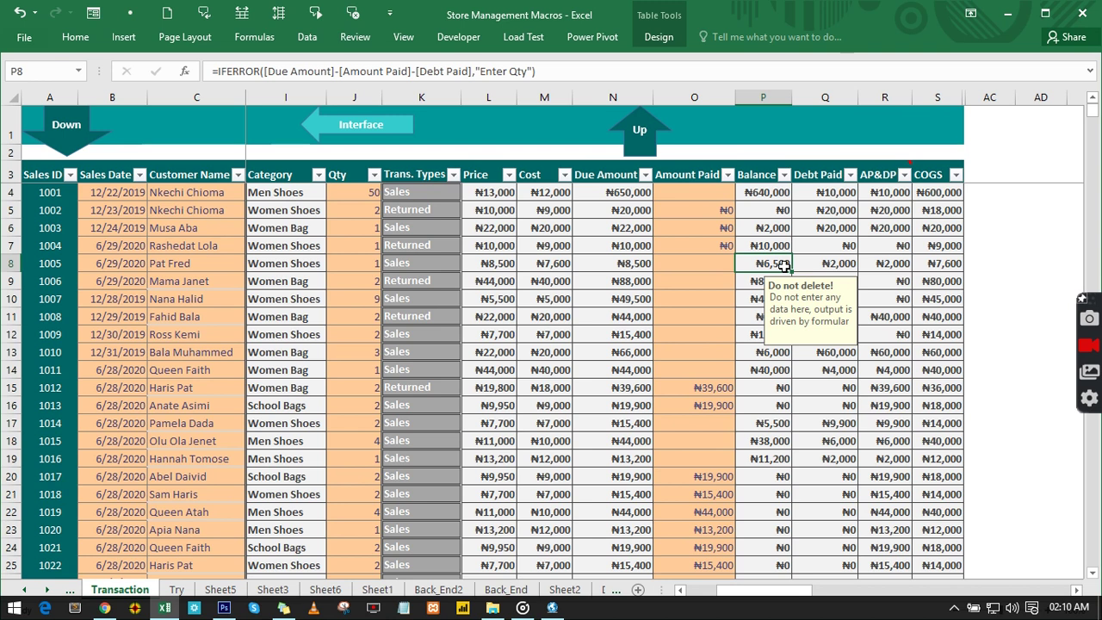
pyautogui.click(353, 126)
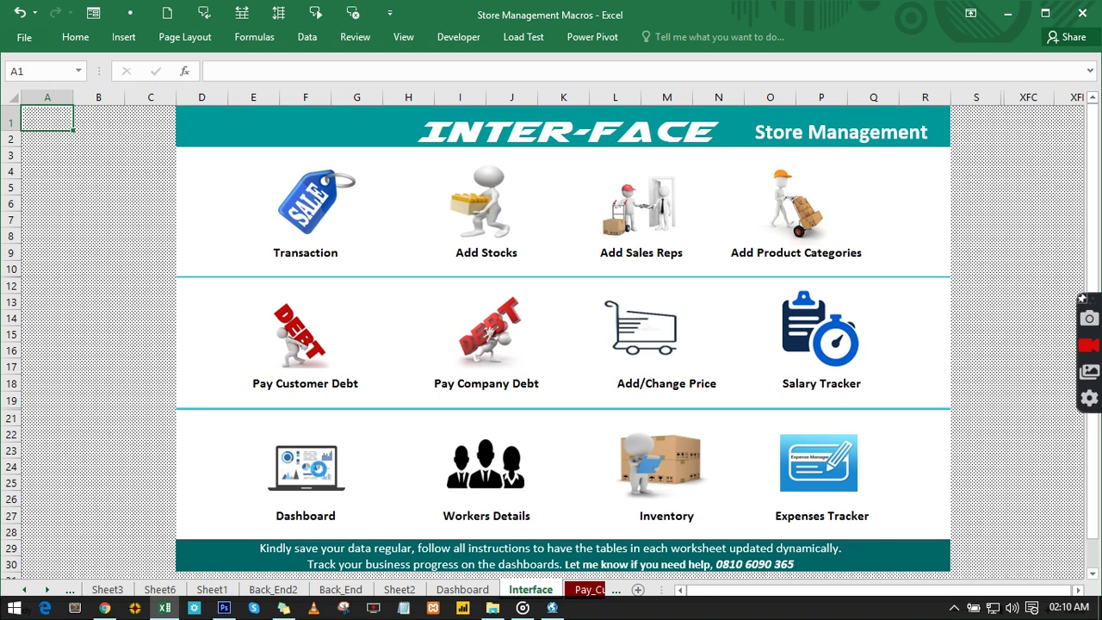
# Open the Comparison Dashboard with its COGS, revenue, gross profit and weekday profit charts.
pyautogui.click(319, 468)
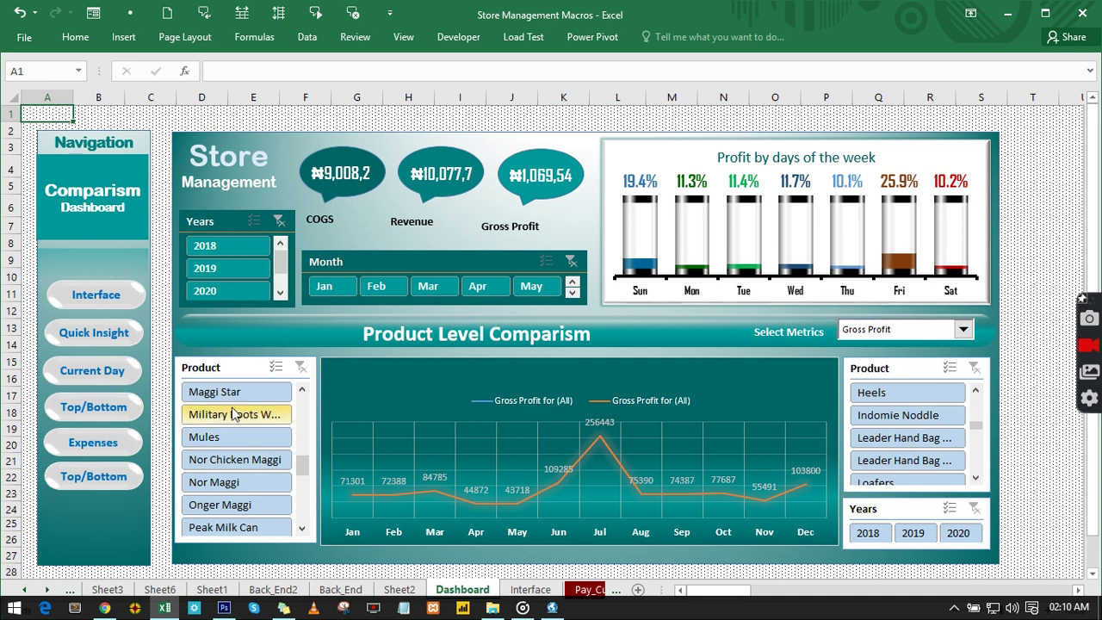
# Open the Current Day Transactional Analytics dashboard showing quantity 2 and total ₦13,400.
pyautogui.click(89, 379)
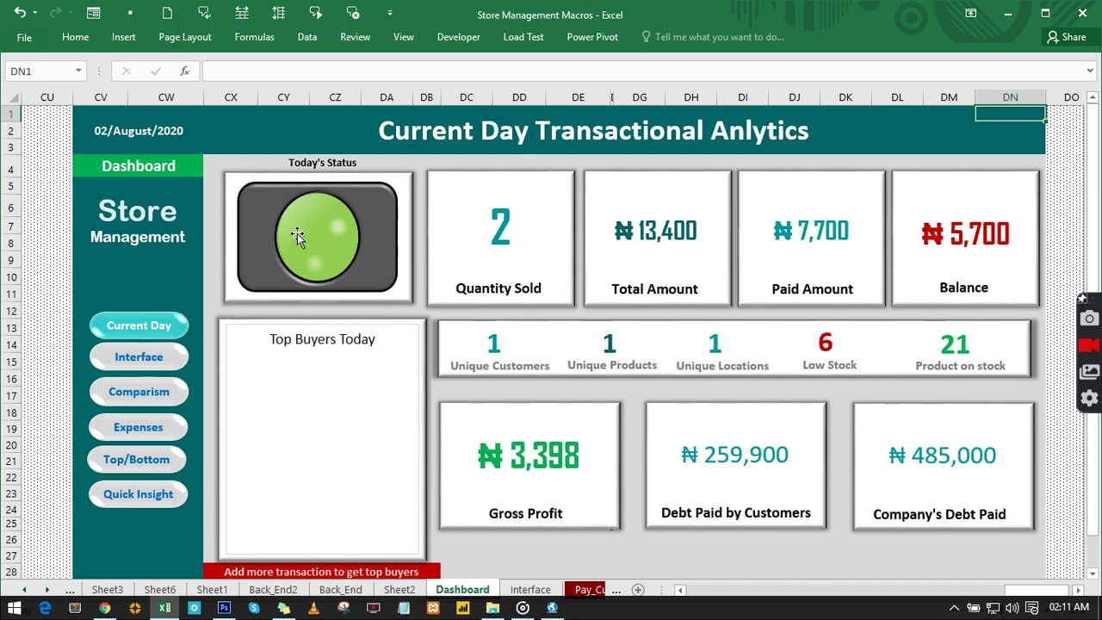
# On the Top/Bottom dashboard, set the ranking count to 3, choose Buttom, and toggle 2020 in Years.
pyautogui.click(138, 460)
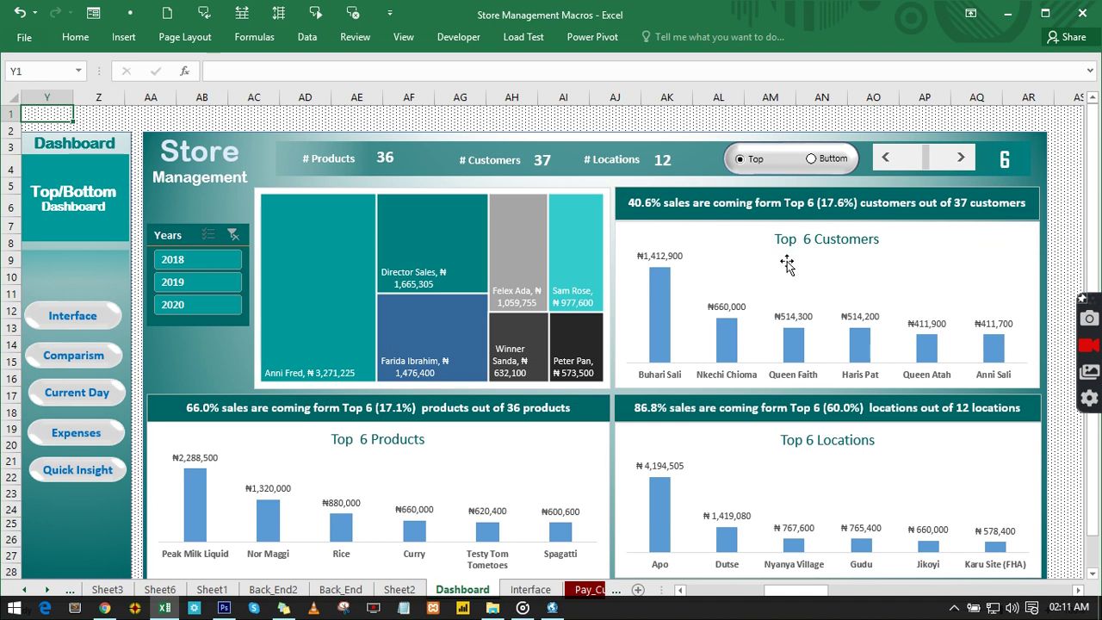
pyautogui.click(885, 157)
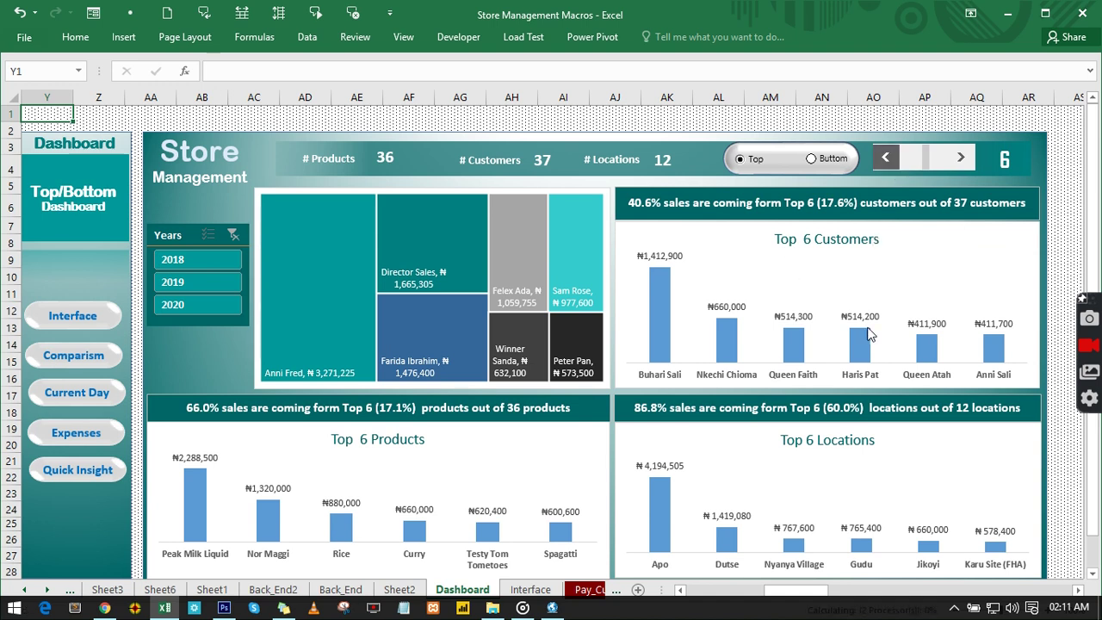
pyautogui.click(911, 166)
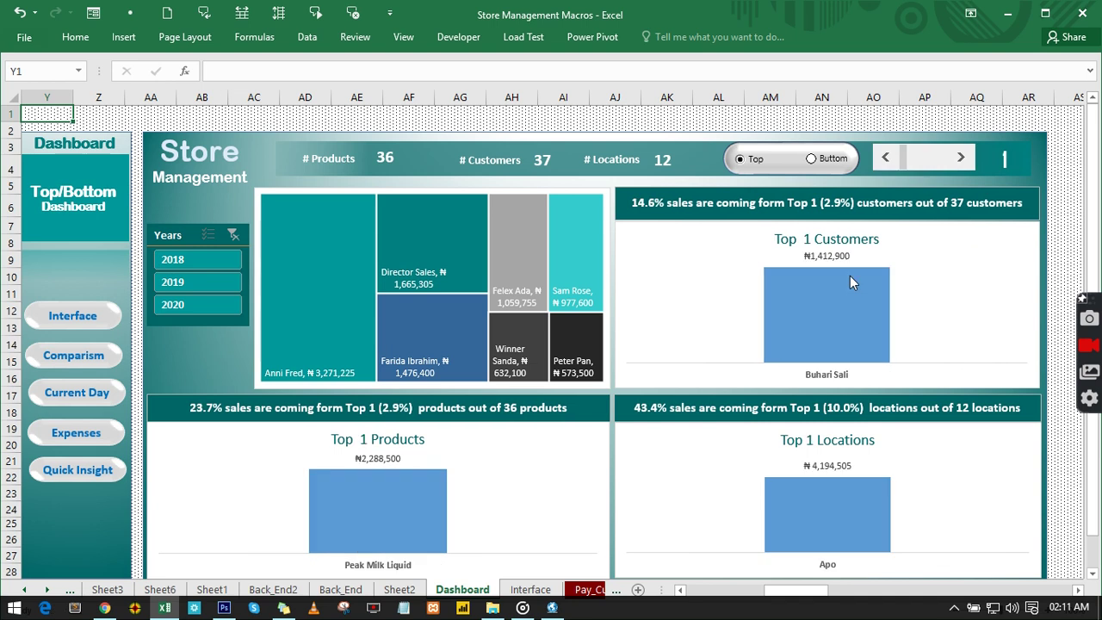
pyautogui.click(962, 160)
pyautogui.click(962, 160)
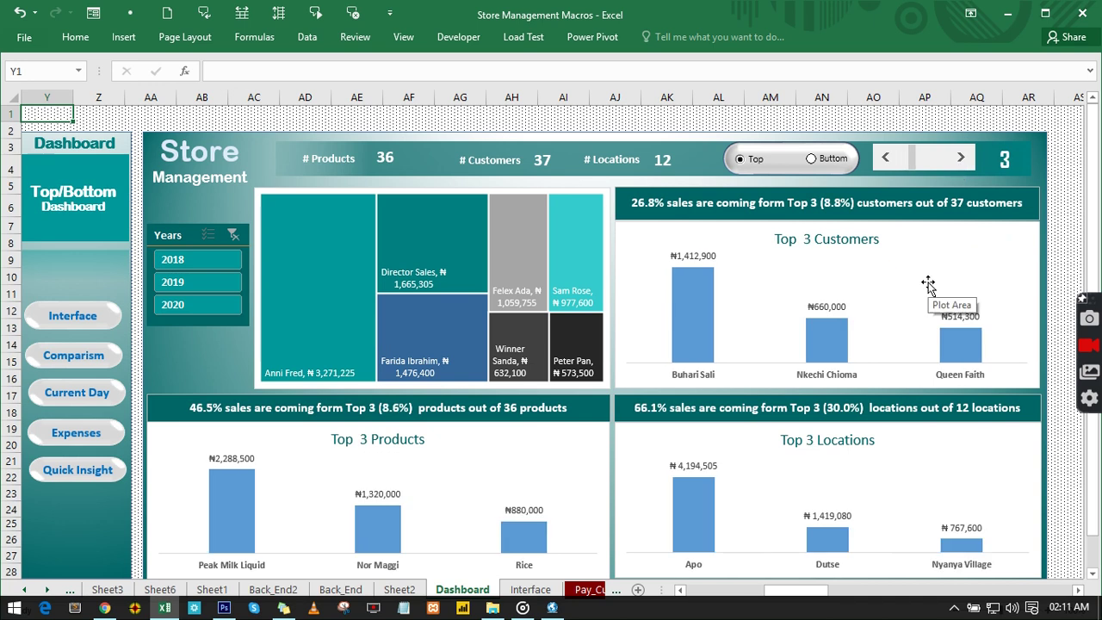
pyautogui.click(816, 162)
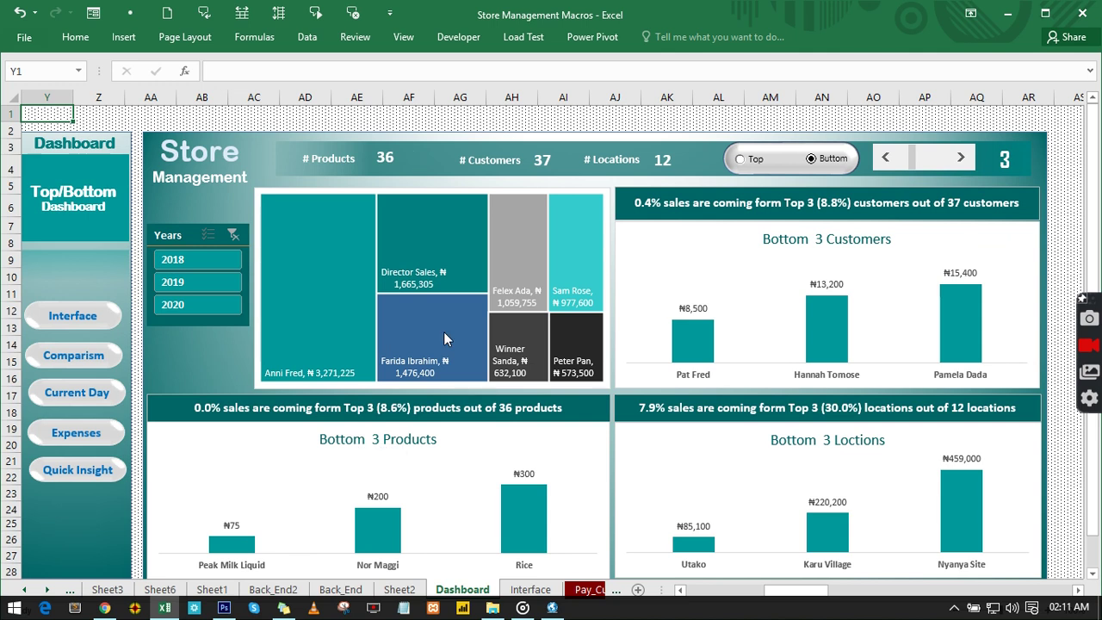
pyautogui.click(201, 307)
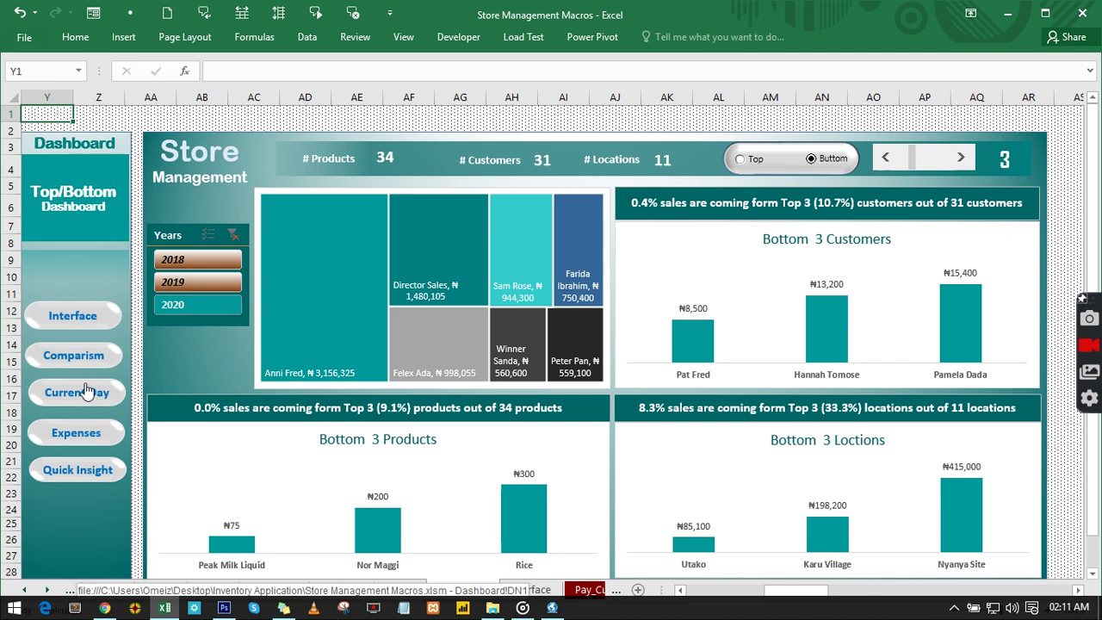
# Jump to the Quick Insight dashboard from the navigation panel.
pyautogui.click(79, 470)
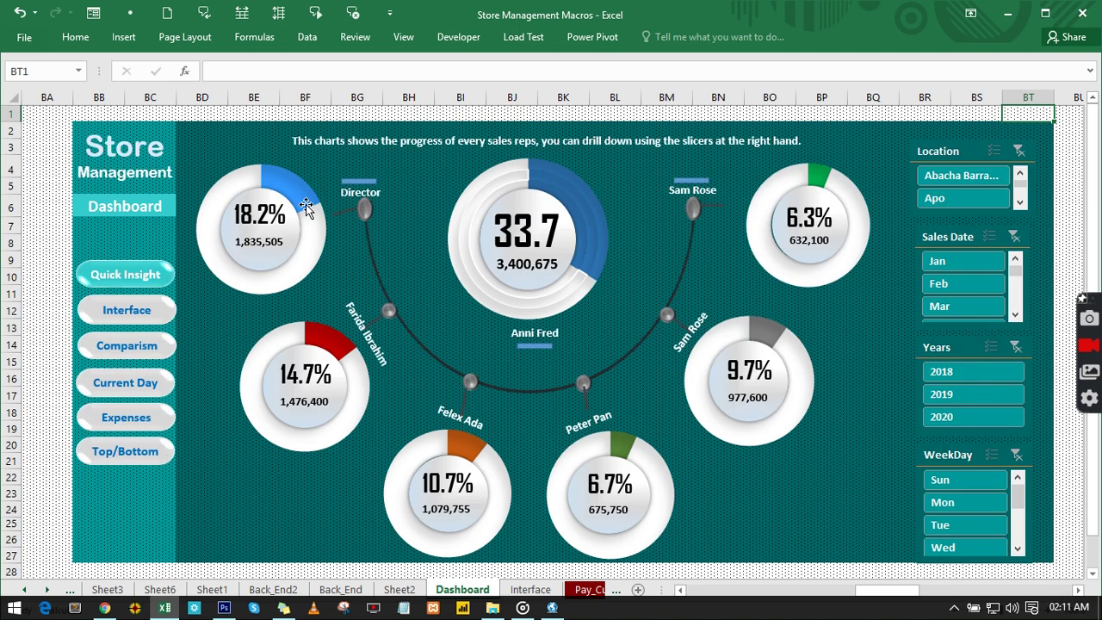
pyautogui.moveTo(307, 210)
# On the Expenses dashboard, switch the expenses chart month to August, then September.
pyautogui.click(124, 417)
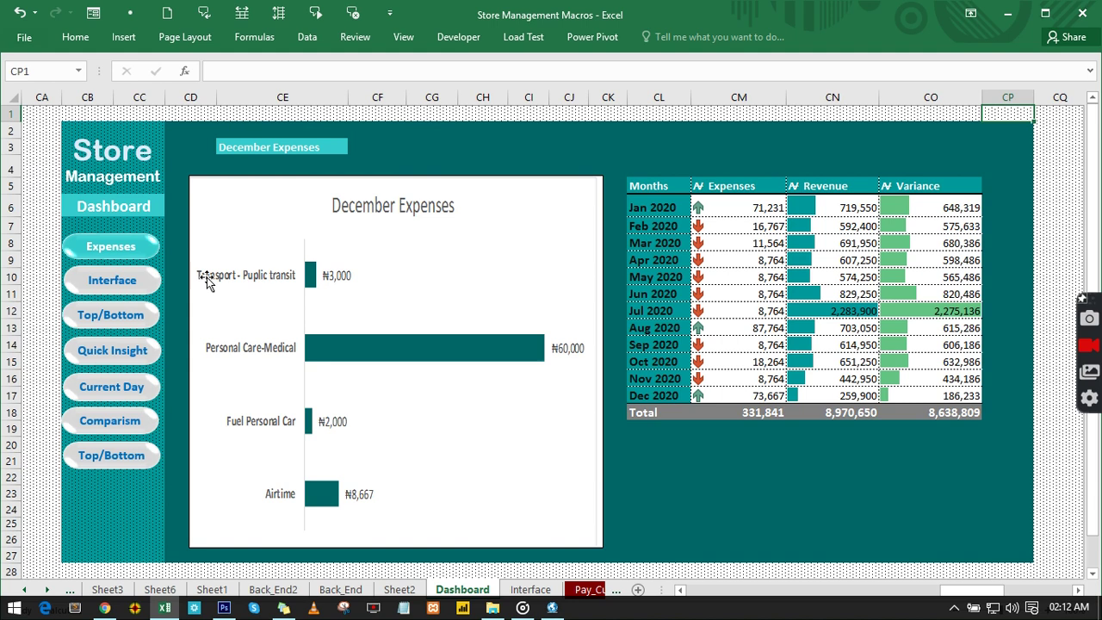
pyautogui.click(331, 148)
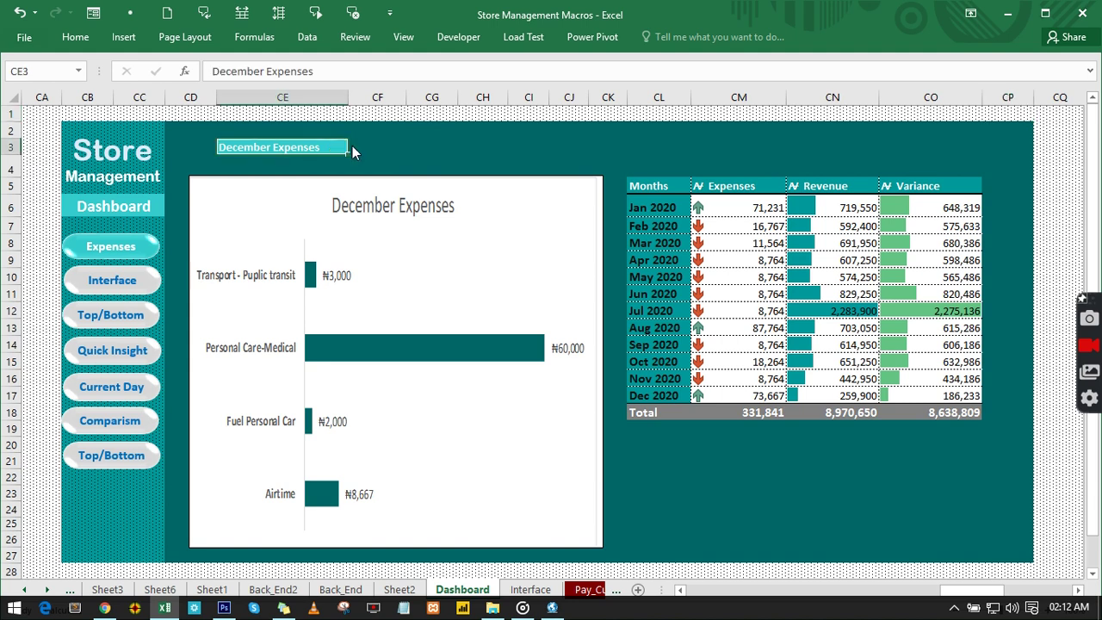
pyautogui.click(354, 146)
pyautogui.click(292, 195)
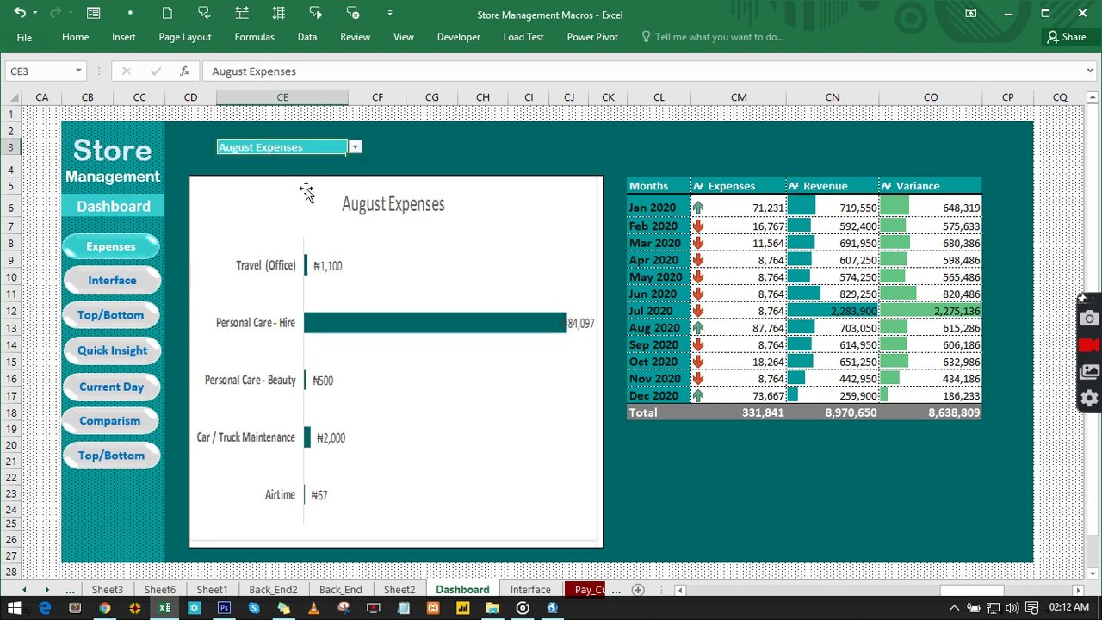
pyautogui.click(354, 147)
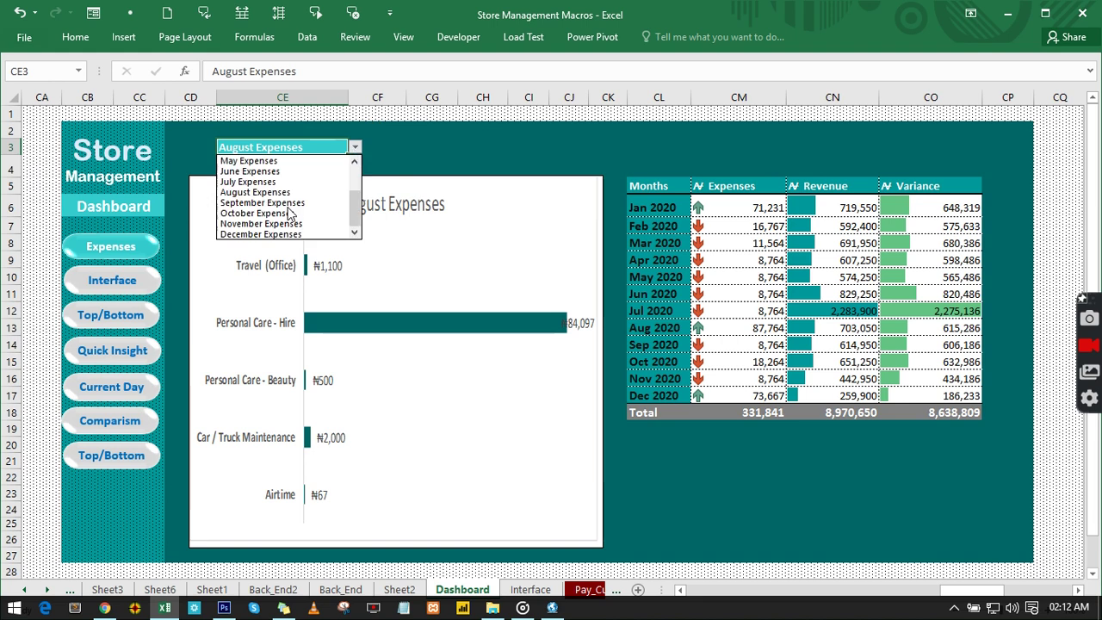
pyautogui.click(288, 203)
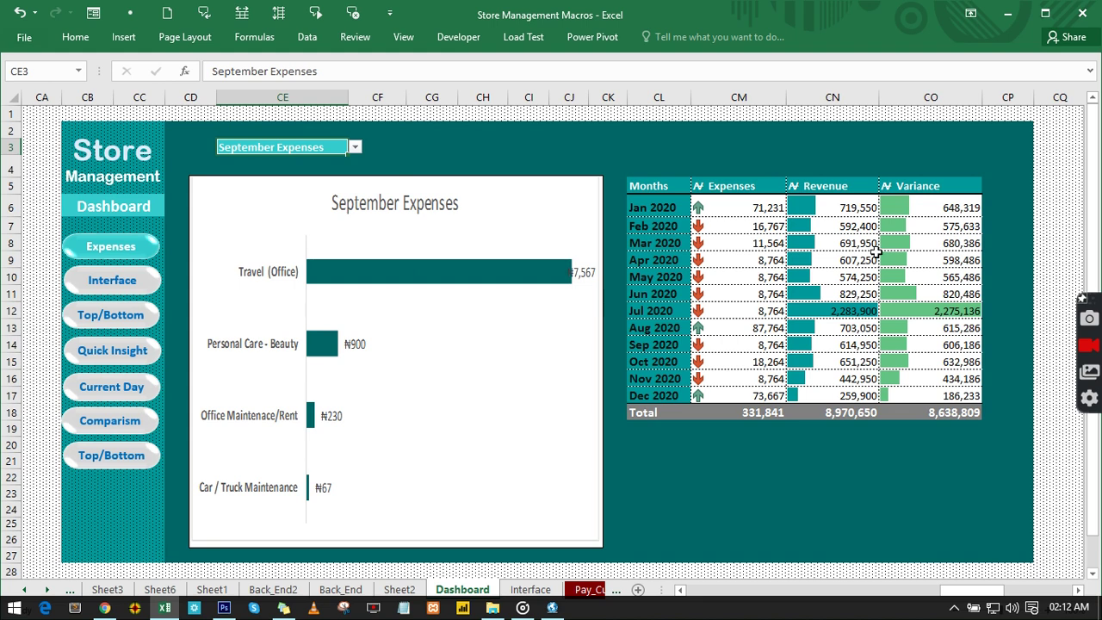
# Select the monthly Expenses, Revenue and Variance figures, then return to the Interface sheet.
pyautogui.moveTo(715, 208); pyautogui.dragTo(750, 383)
pyautogui.moveTo(831, 207); pyautogui.dragTo(849, 381)
pyautogui.moveTo(932, 226); pyautogui.dragTo(932, 372)
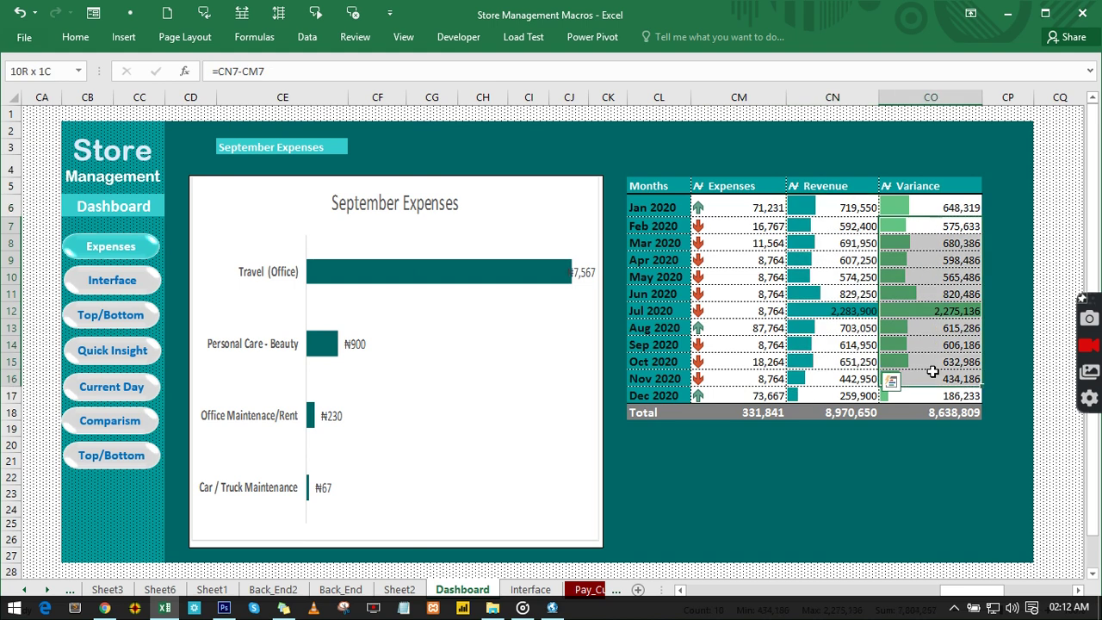
pyautogui.click(110, 282)
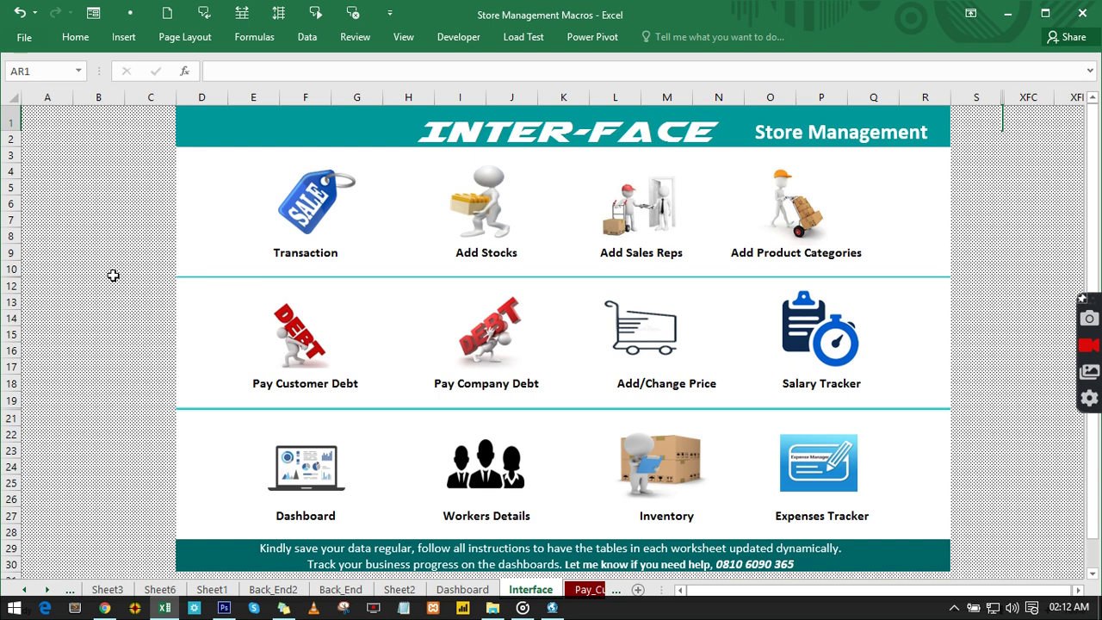
# Open the Inventory sheet and select the Total Qty In figures and product names.
pyautogui.click(640, 476)
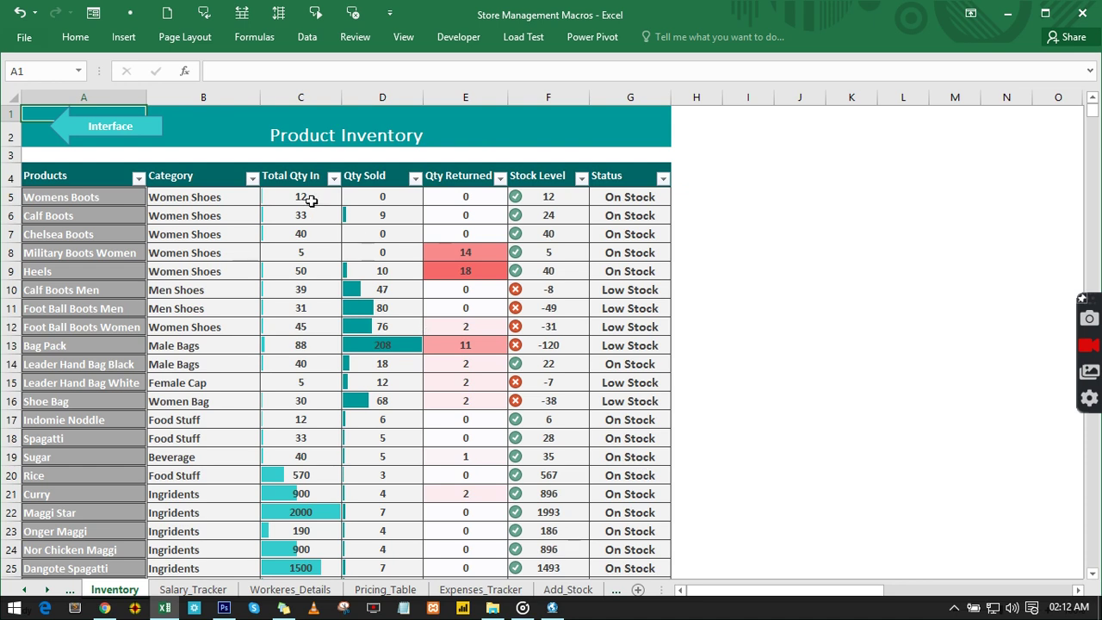
pyautogui.moveTo(310, 198); pyautogui.dragTo(310, 515)
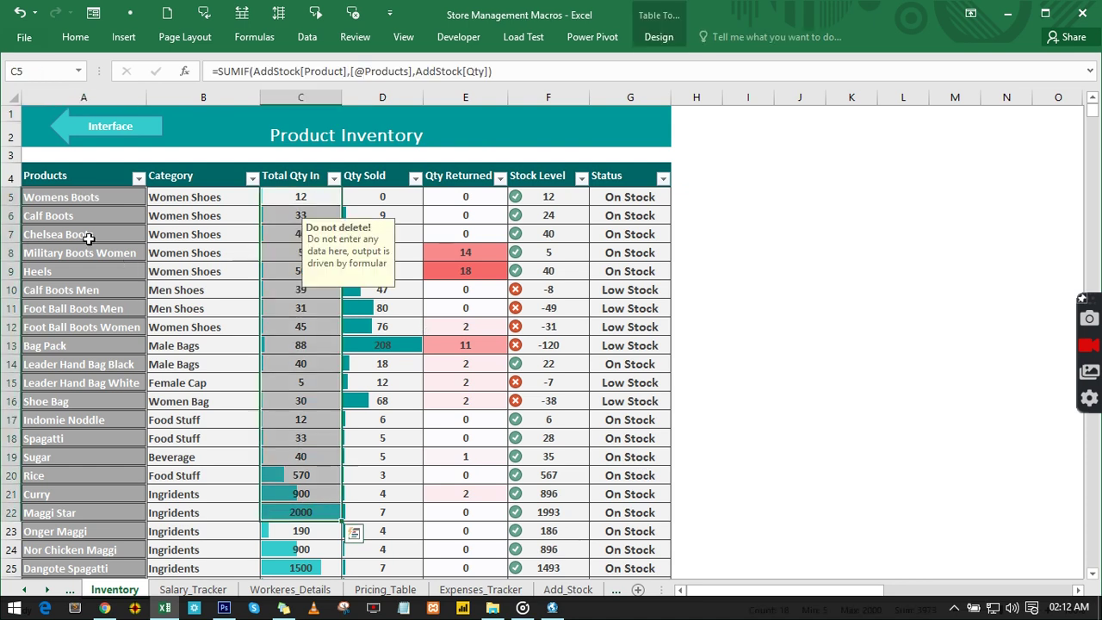
pyautogui.moveTo(60, 197); pyautogui.dragTo(81, 513)
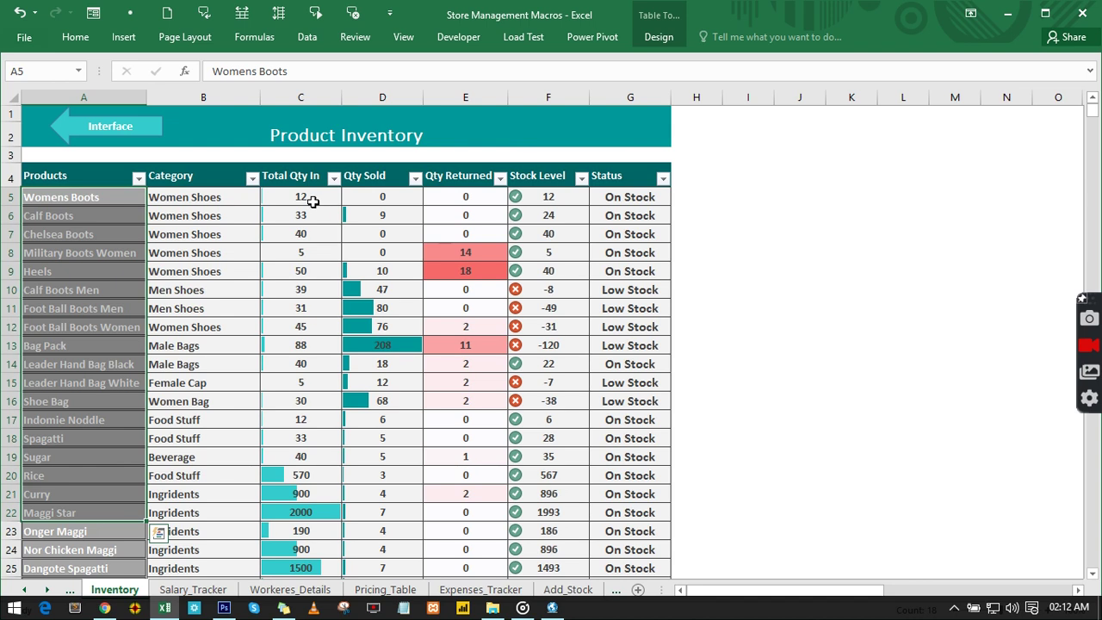
pyautogui.moveTo(312, 200); pyautogui.dragTo(298, 515)
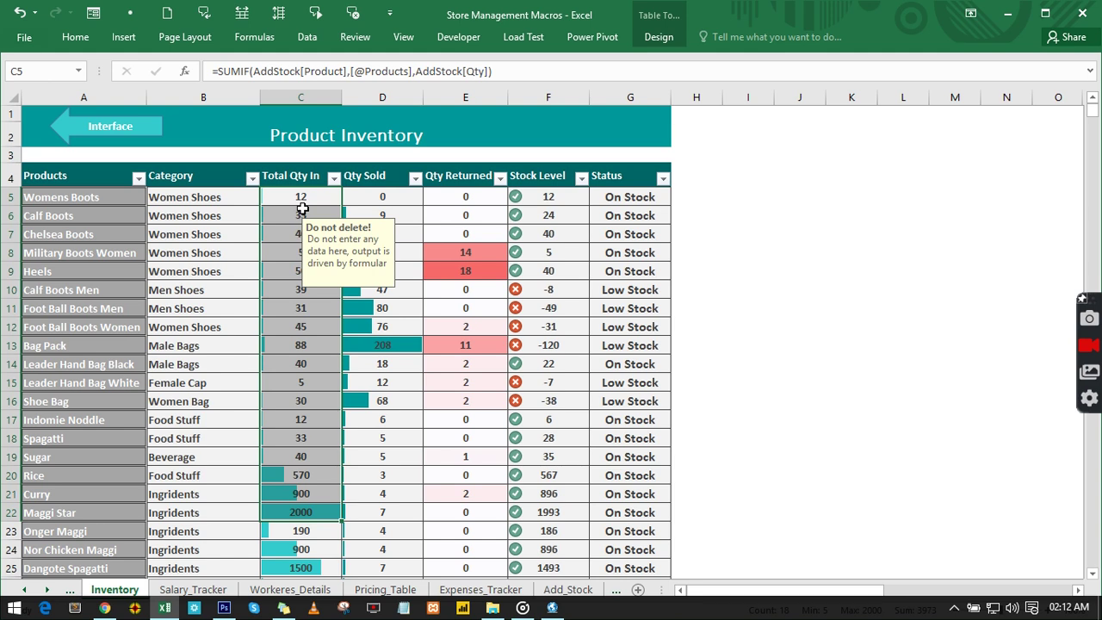
# Select the Qty Sold, Qty Returned and Stock Level figures, then go back to Interface.
pyautogui.click(373, 201)
pyautogui.moveTo(373, 201); pyautogui.dragTo(385, 532)
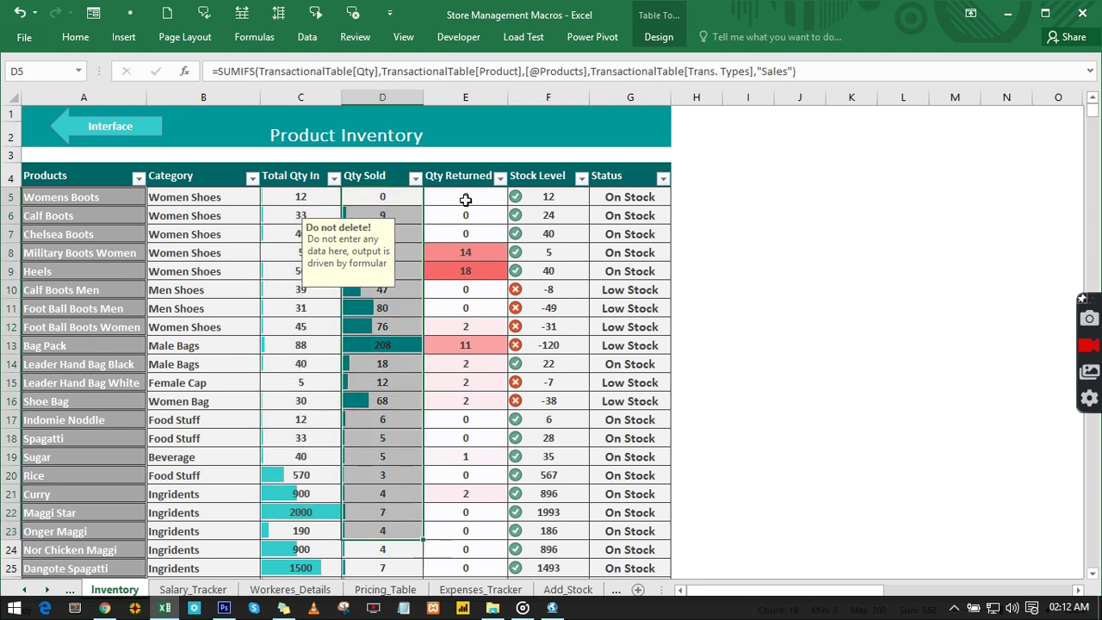
pyautogui.moveTo(465, 200); pyautogui.dragTo(465, 493)
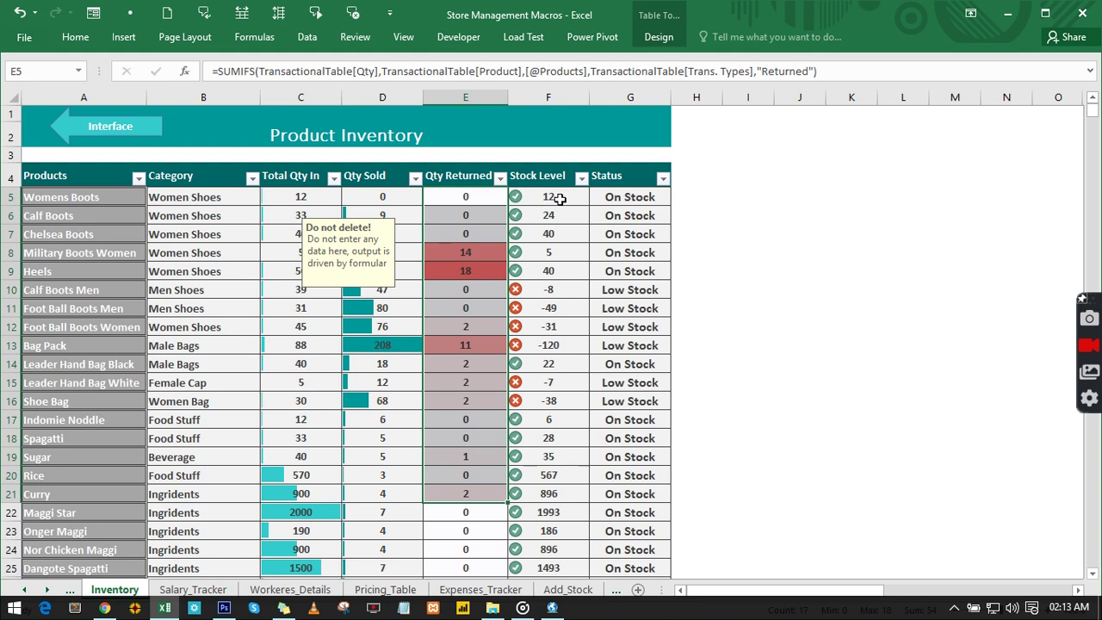
pyautogui.moveTo(559, 199); pyautogui.dragTo(550, 476)
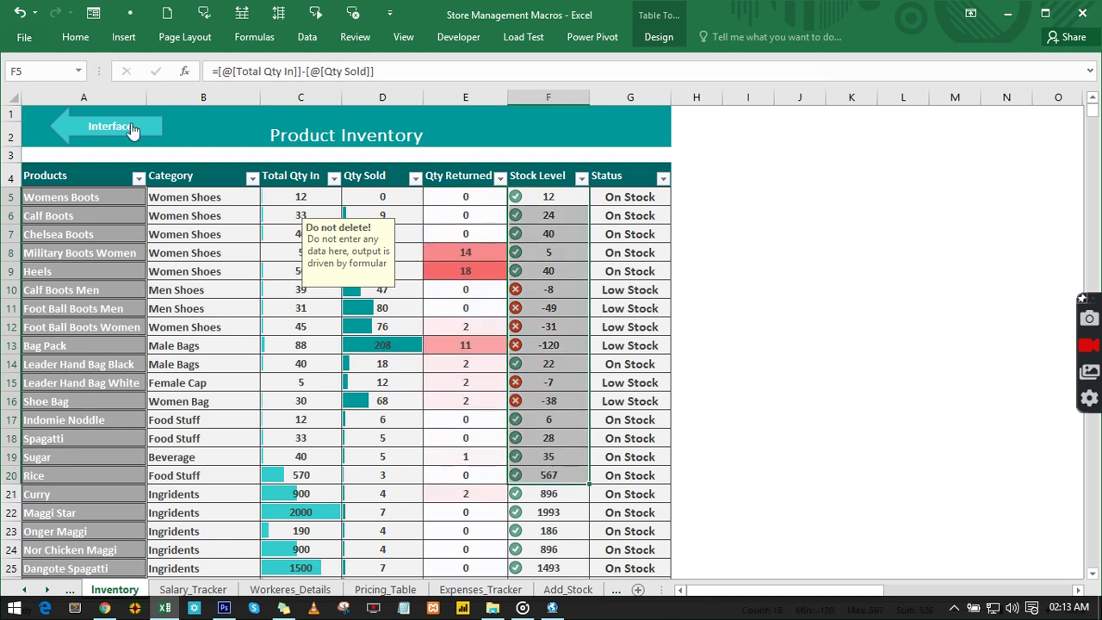
pyautogui.click(127, 131)
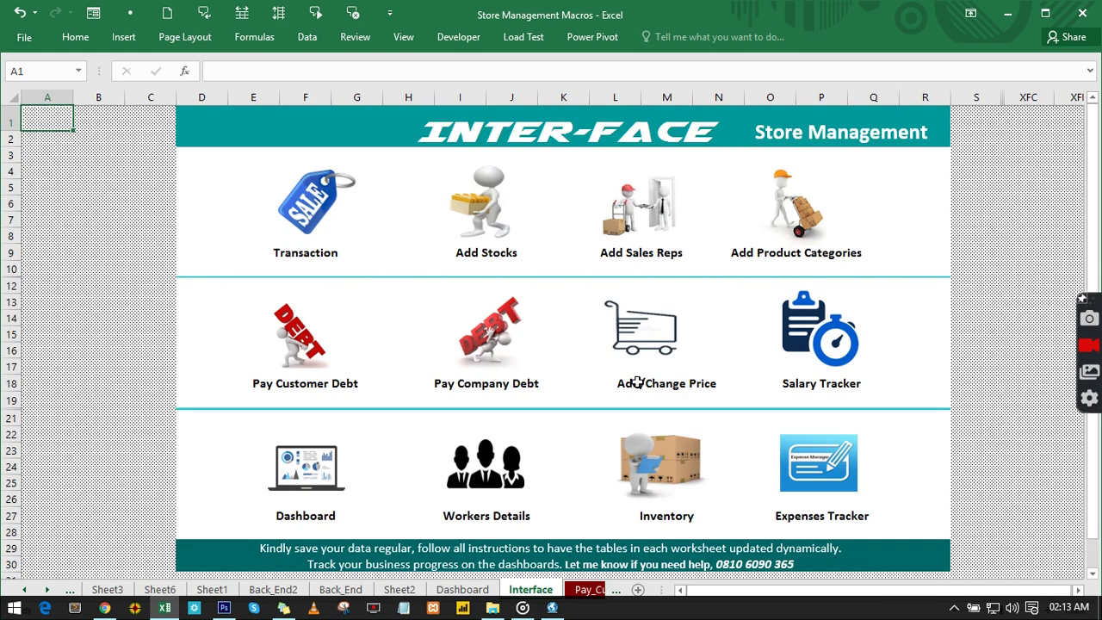
# On the Pricing Table, select the Womens Boots product and category and check its cost.
pyautogui.click(648, 353)
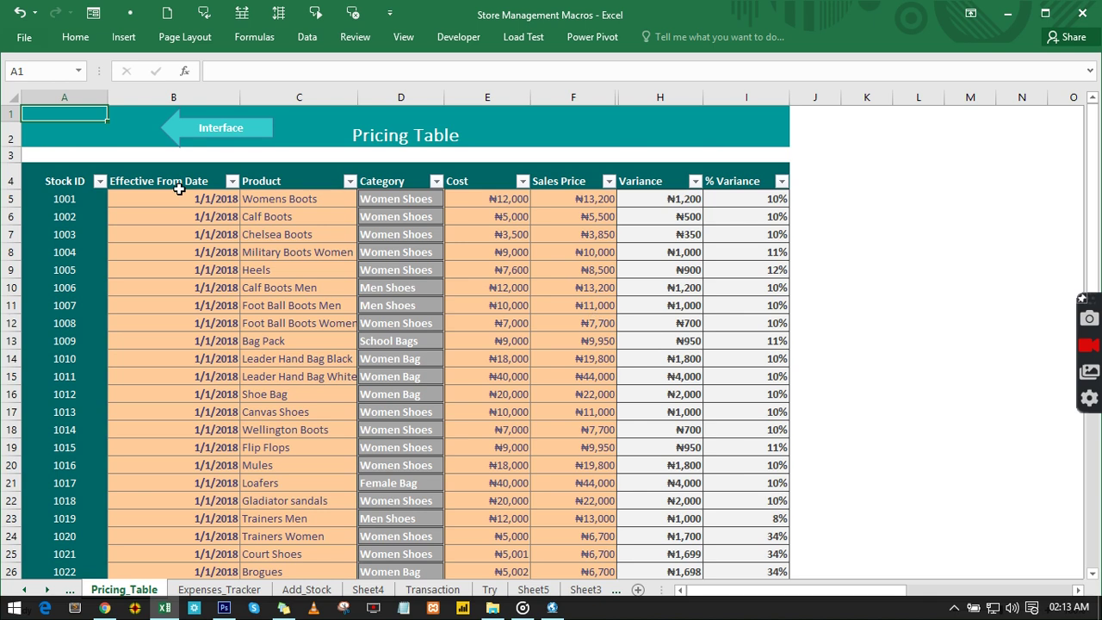
pyautogui.click(317, 204)
pyautogui.moveTo(318, 208); pyautogui.dragTo(371, 197)
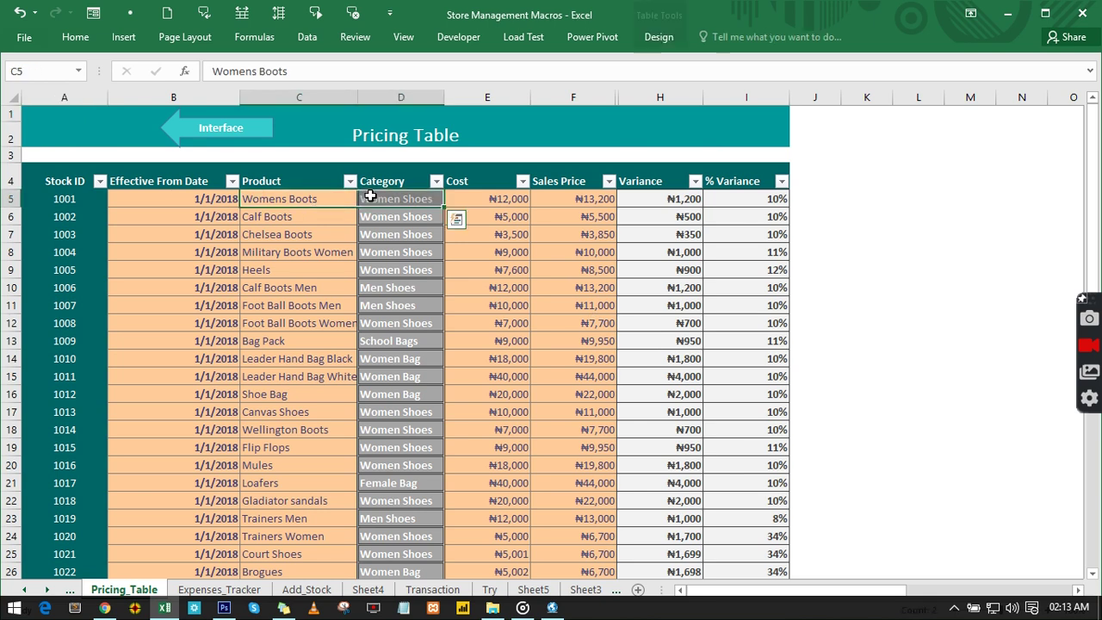
pyautogui.click(489, 202)
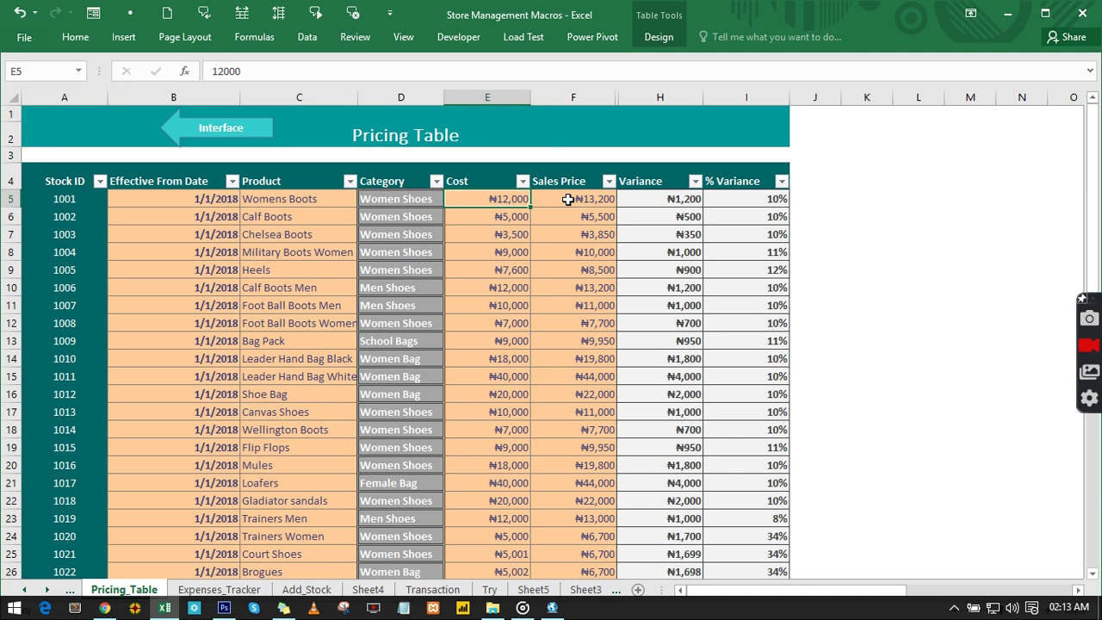
pyautogui.click(279, 202)
pyautogui.moveTo(279, 202); pyautogui.dragTo(390, 198)
# Inspect the empty row 42 date, product and category cells, then return to Interface.
pyautogui.scroll(-7, 401, 329)
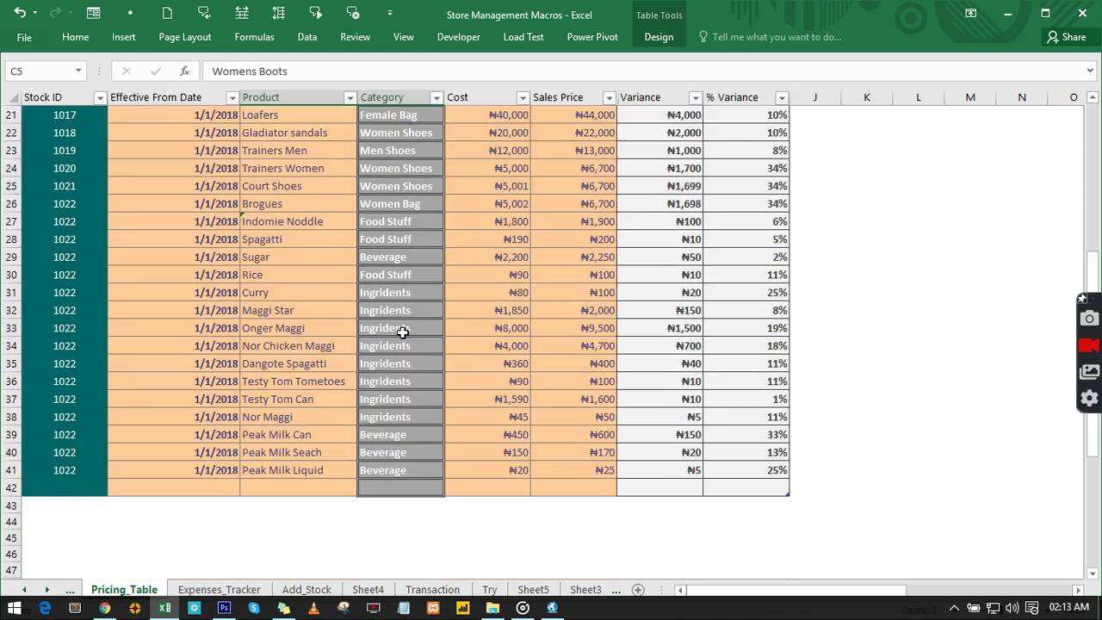
pyautogui.click(304, 484)
pyautogui.click(405, 482)
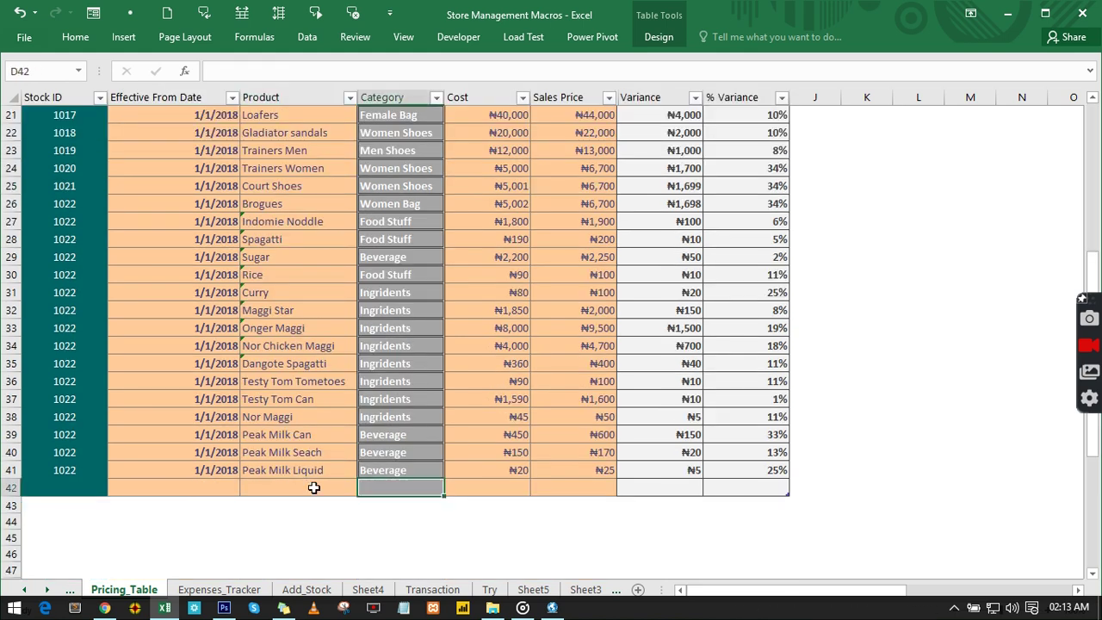
pyautogui.click(205, 486)
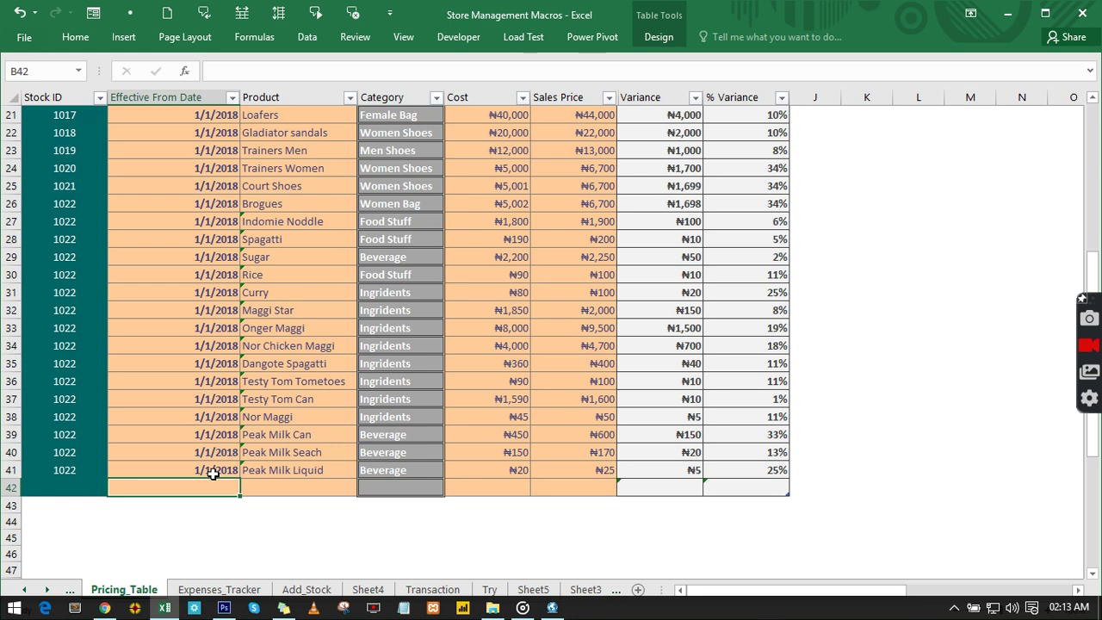
pyautogui.scroll(7, 213, 473)
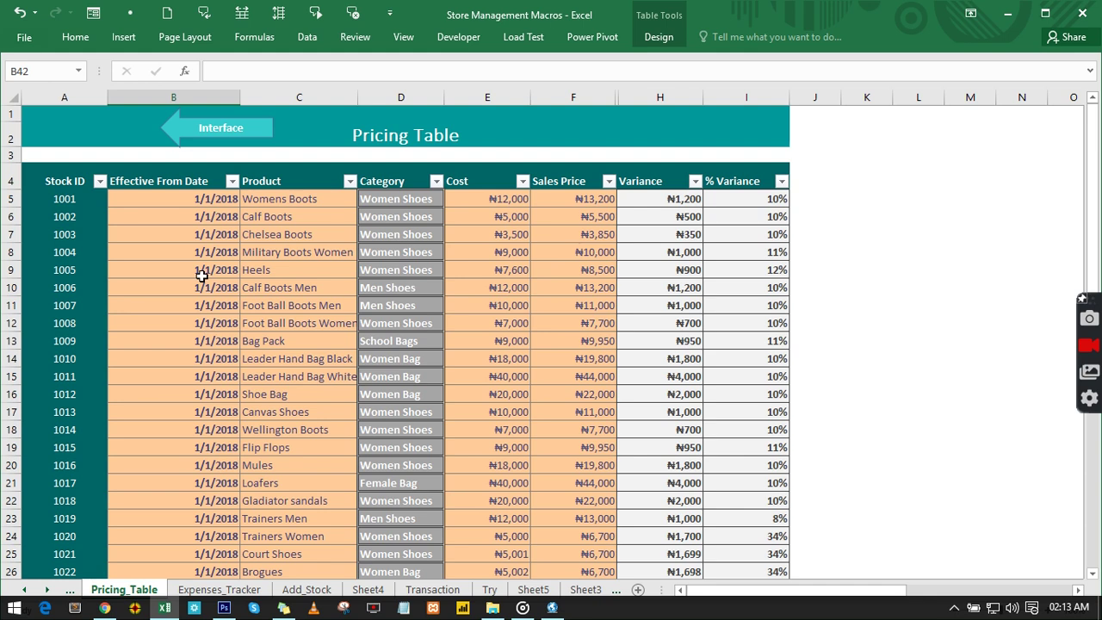
pyautogui.click(214, 130)
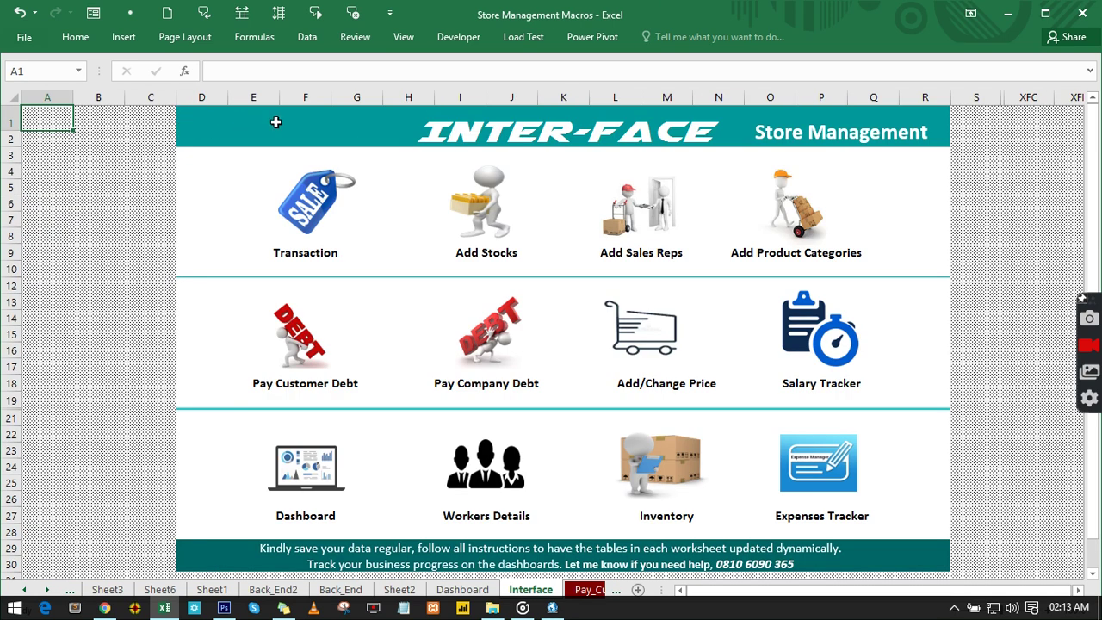
# Review the sales rep names and product categories, then open Pay Customer's Debt via Interface.
pyautogui.click(655, 223)
pyautogui.moveTo(548, 206); pyautogui.dragTo(597, 340)
pyautogui.click(528, 352)
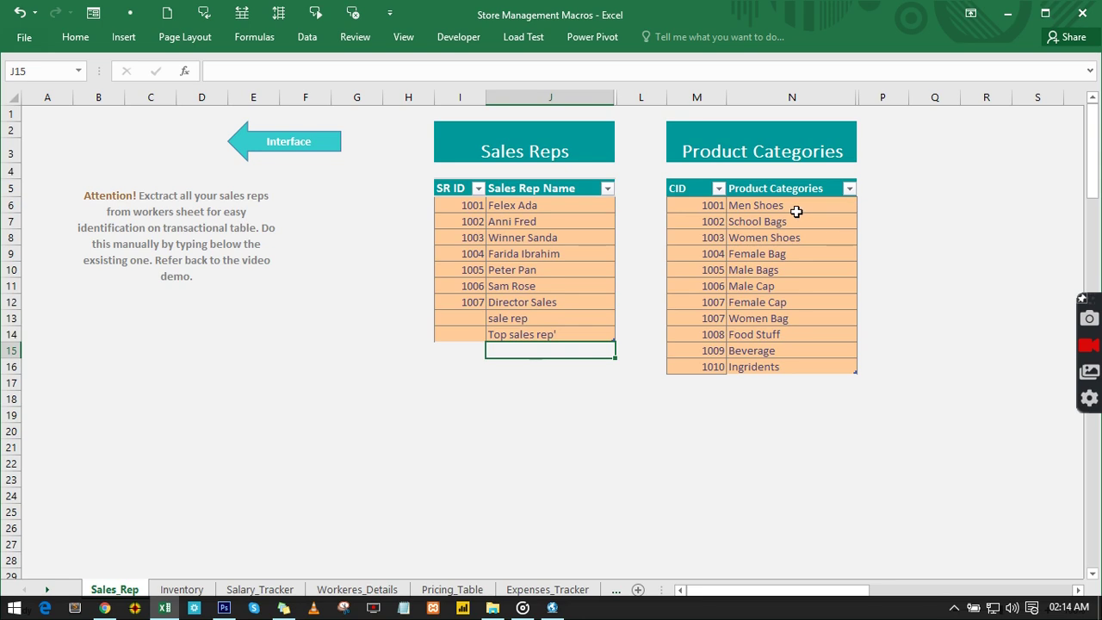
pyautogui.moveTo(795, 207); pyautogui.dragTo(792, 369)
pyautogui.click(759, 386)
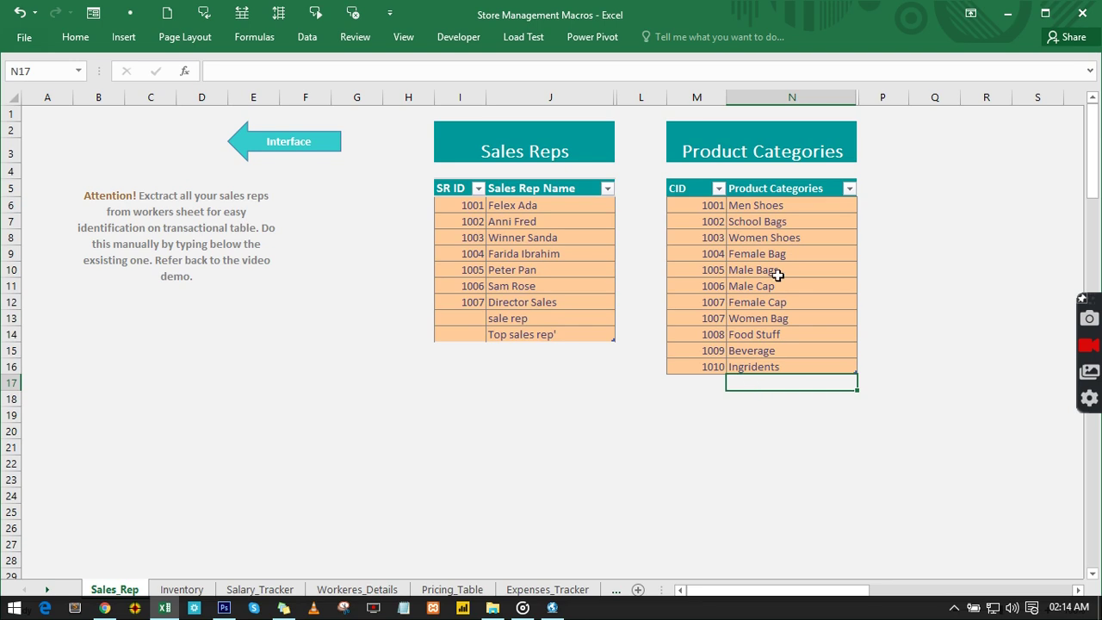
pyautogui.click(270, 143)
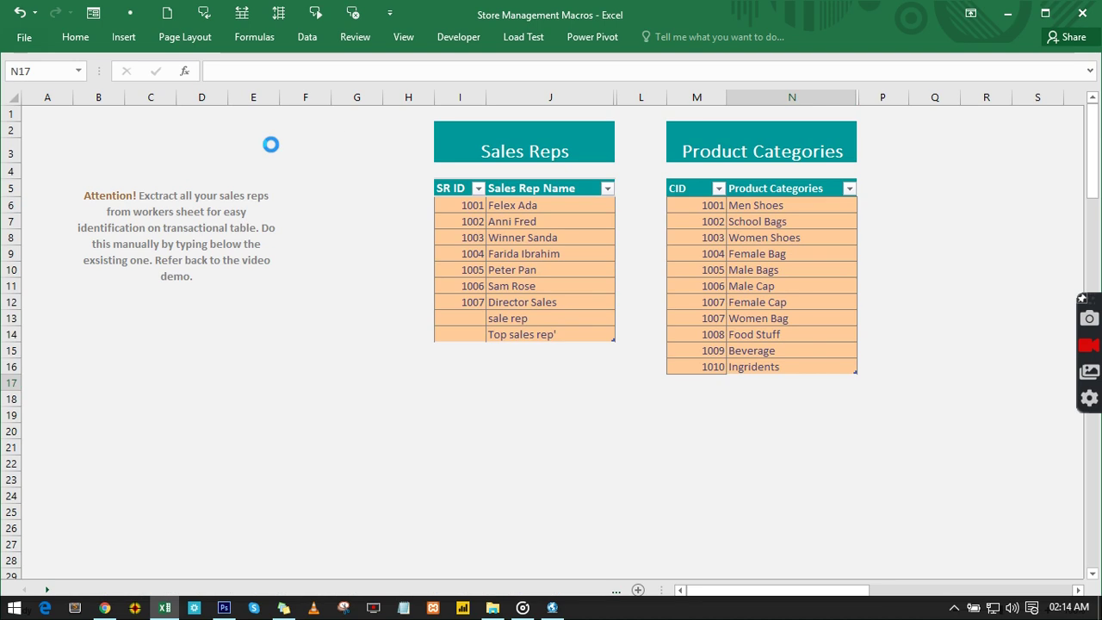
pyautogui.click(305, 341)
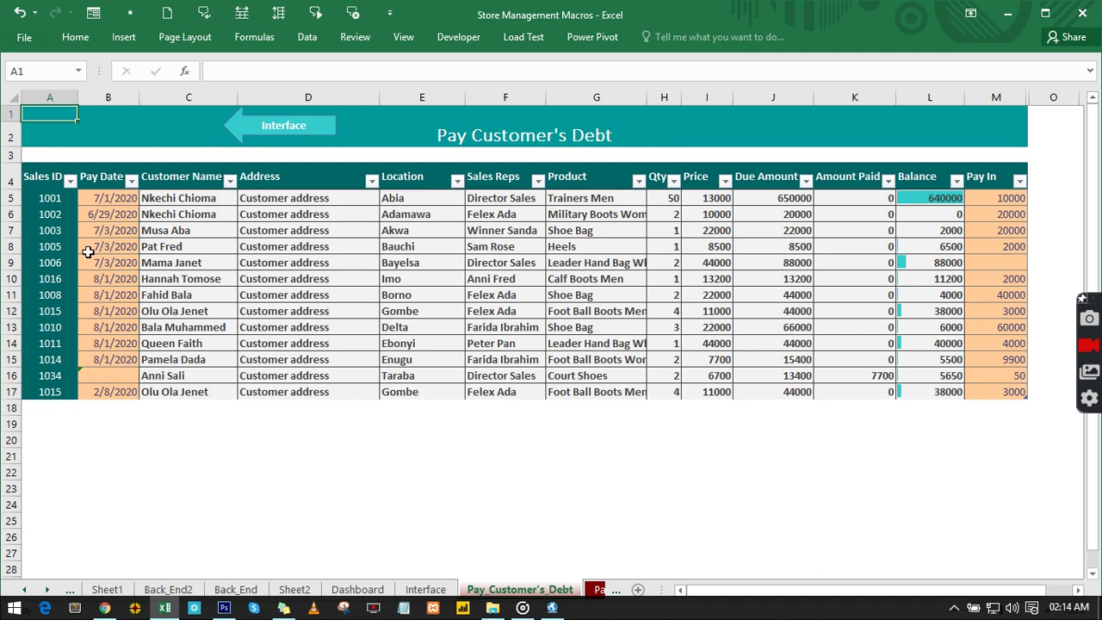
# Select a debt sales ID, then review the Transaction table's Sales IDs and return to Interface.
pyautogui.click(49, 230)
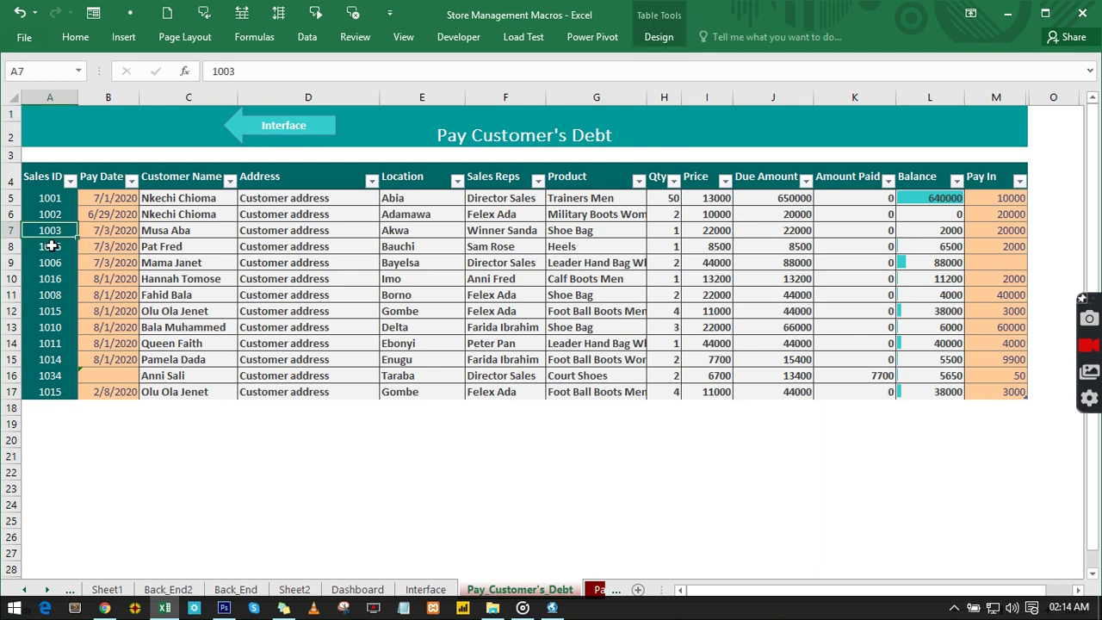
pyautogui.click(282, 141)
pyautogui.click(263, 213)
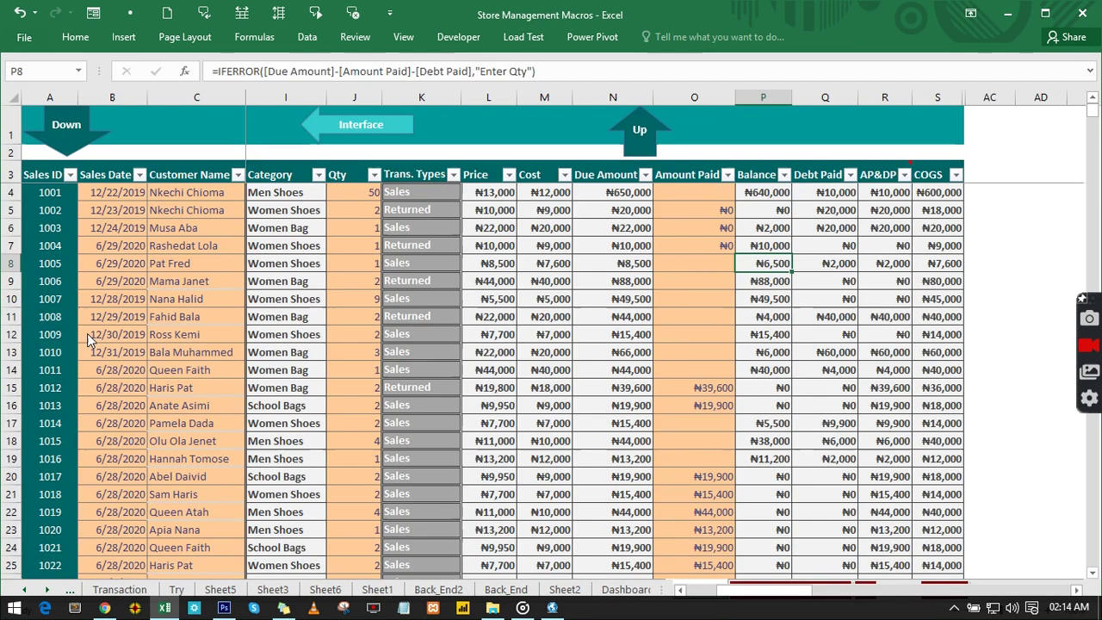
pyautogui.moveTo(49, 227); pyautogui.dragTo(49, 458)
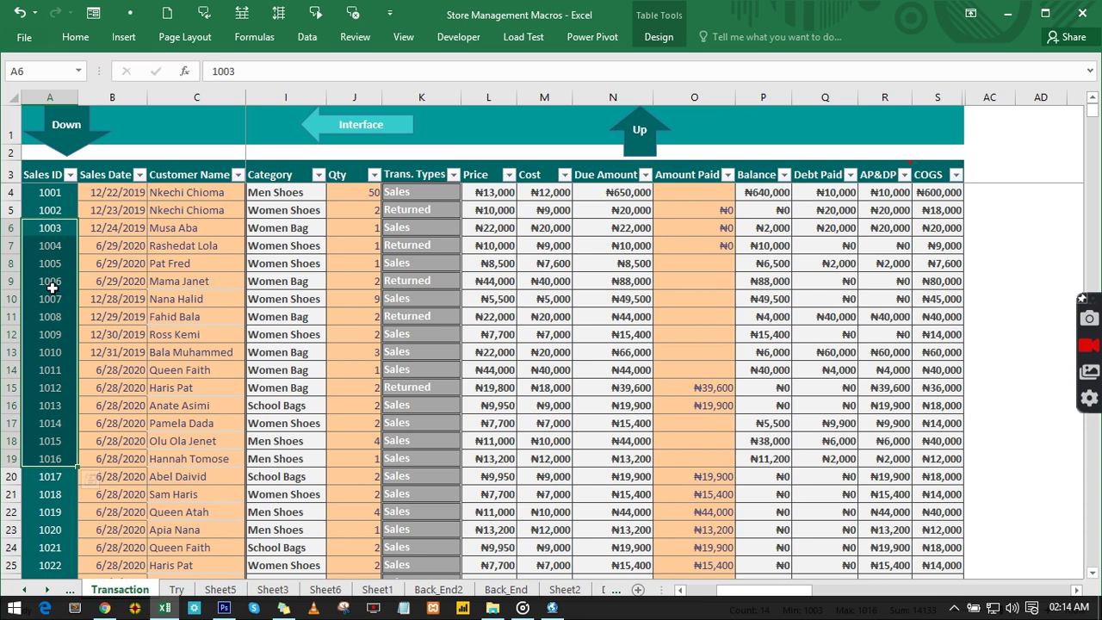
pyautogui.click(322, 126)
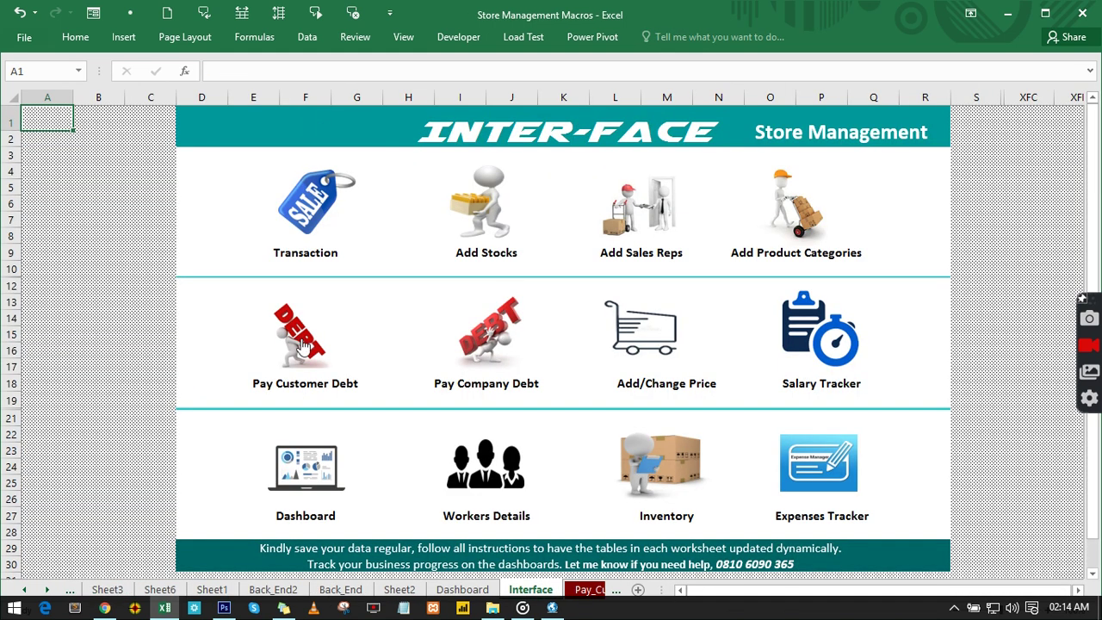
# On Pay Customer's Debt, check the Balance formula and add sales ID 1006 in A18.
pyautogui.click(303, 343)
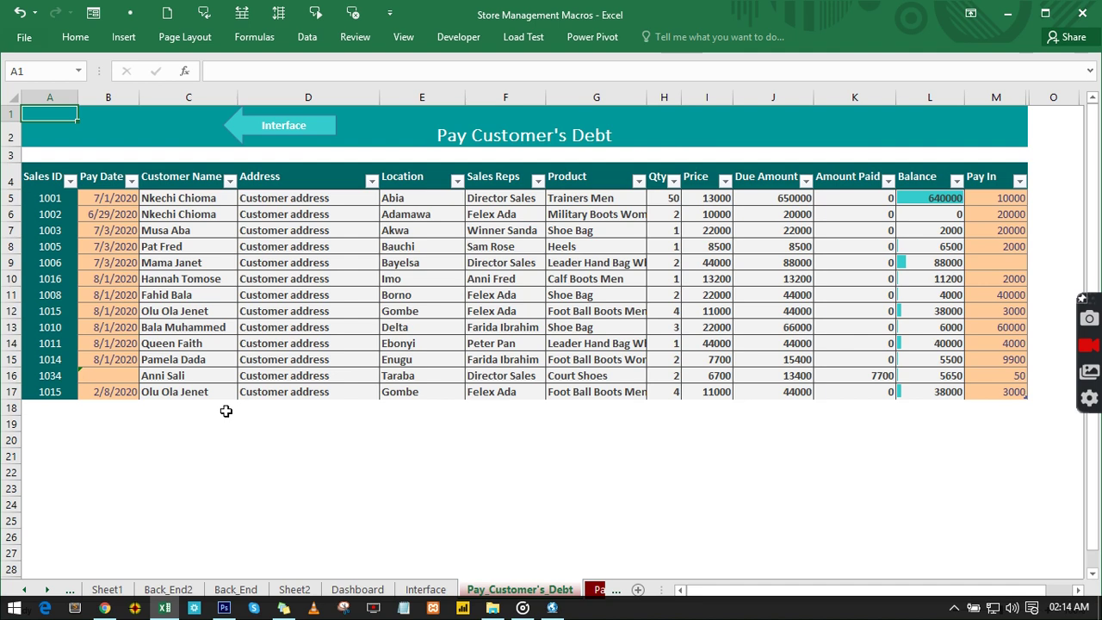
pyautogui.click(950, 265)
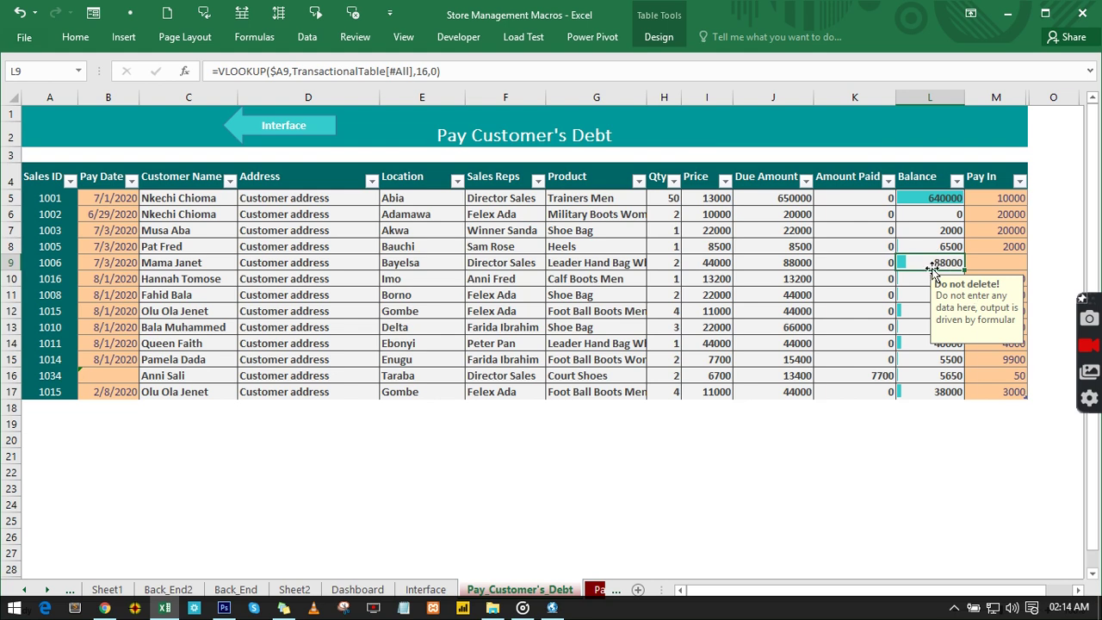
pyautogui.click(59, 407)
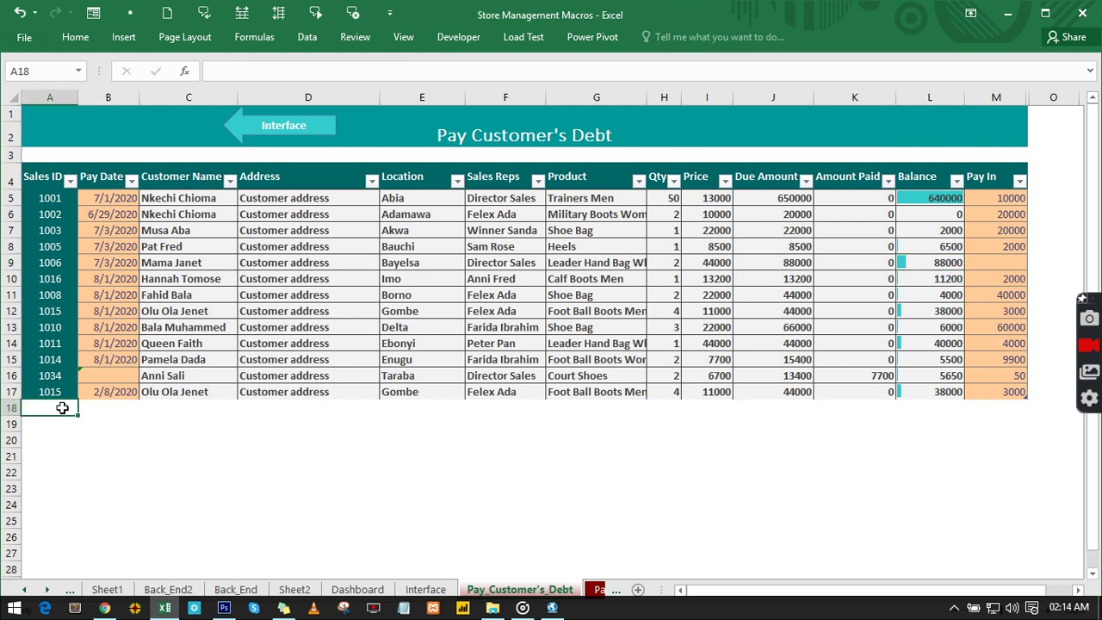
pyautogui.write('100')
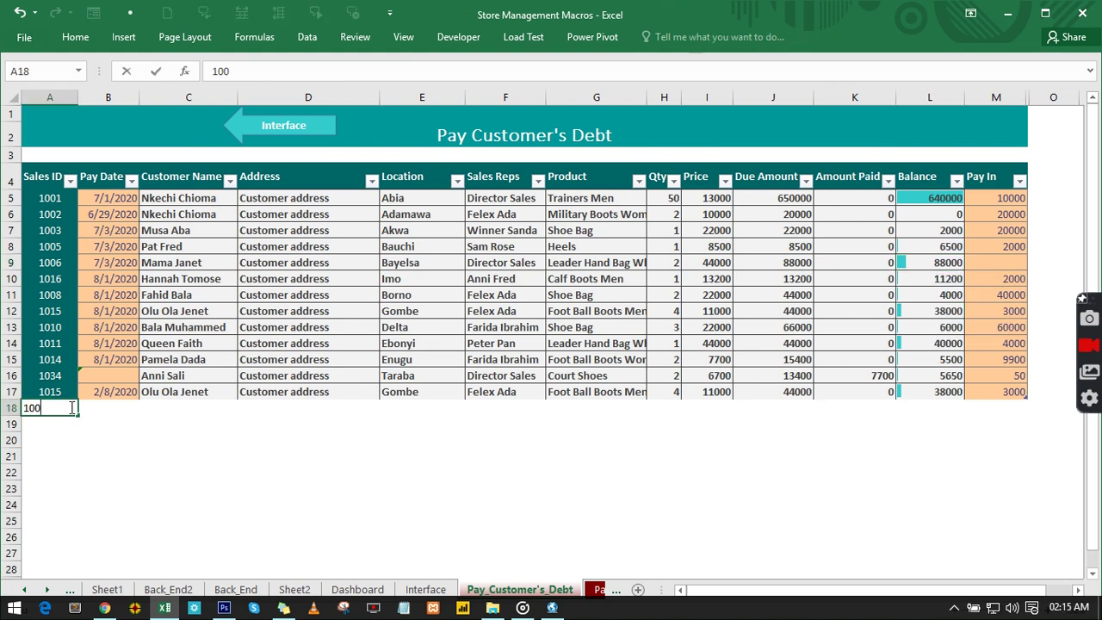
pyautogui.write('0')
pyautogui.press('BackSpace')
pyautogui.write('6')
pyautogui.press('Return')
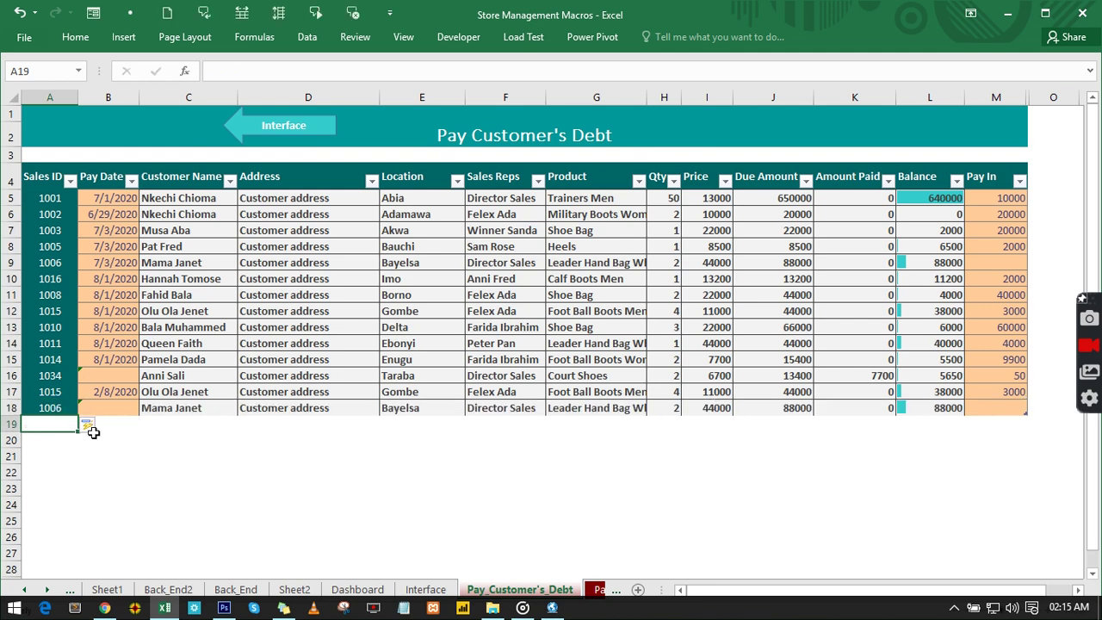
# Enter a Pay In of 8000 for sale 1006 in M18.
pyautogui.click(972, 407)
pyautogui.write('8000')
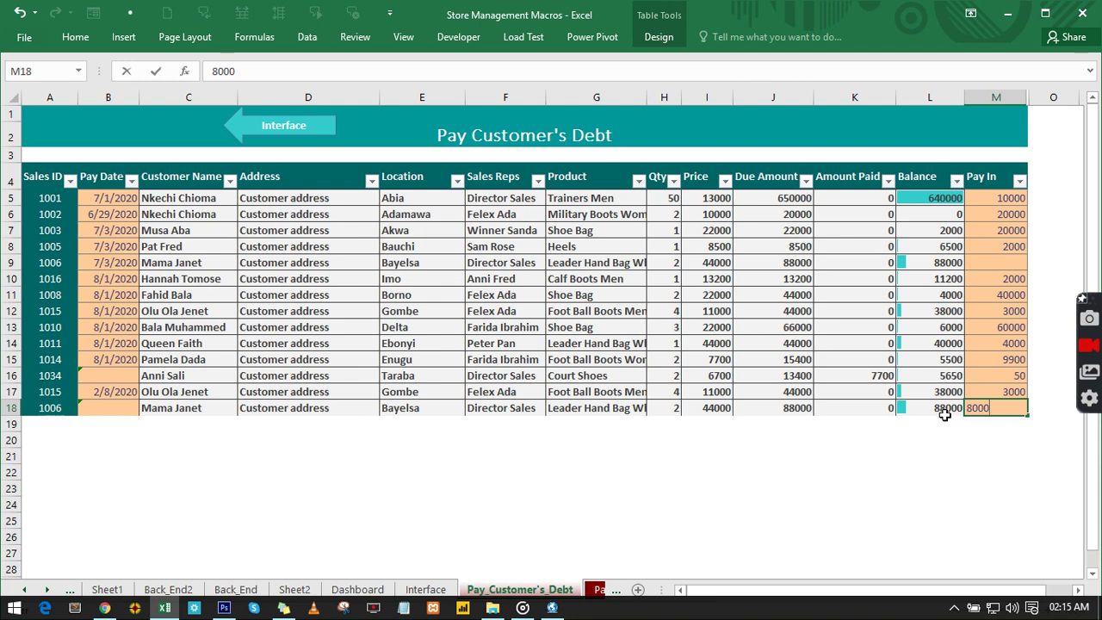
pyautogui.press('Return')
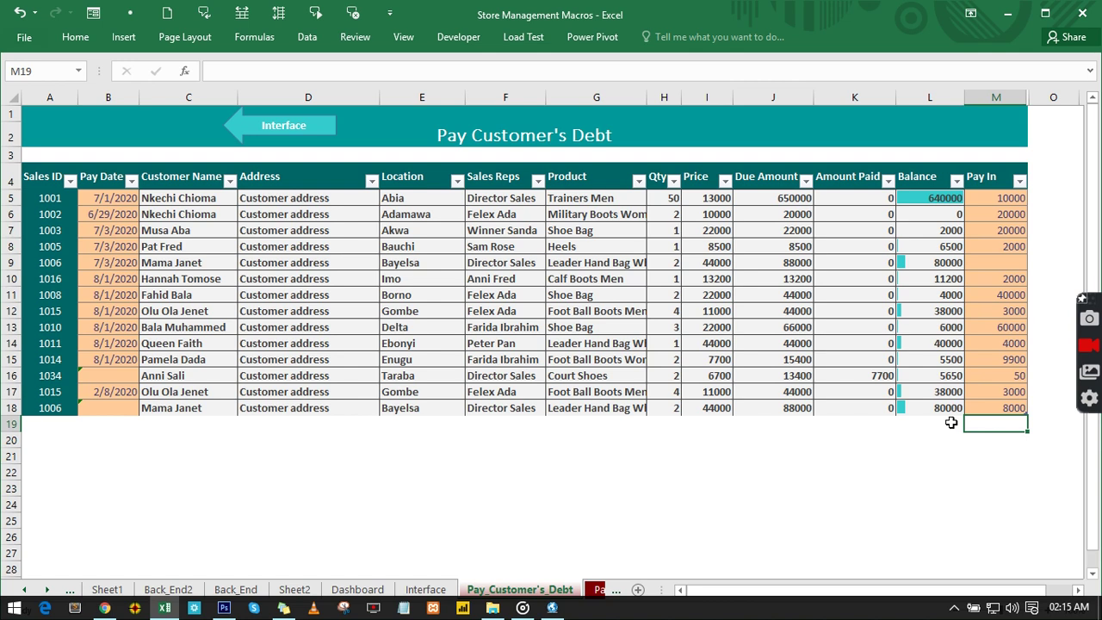
# Open the Transaction sheet and look over its Debt Paid, Balance and AP&DP columns.
pyautogui.click(300, 129)
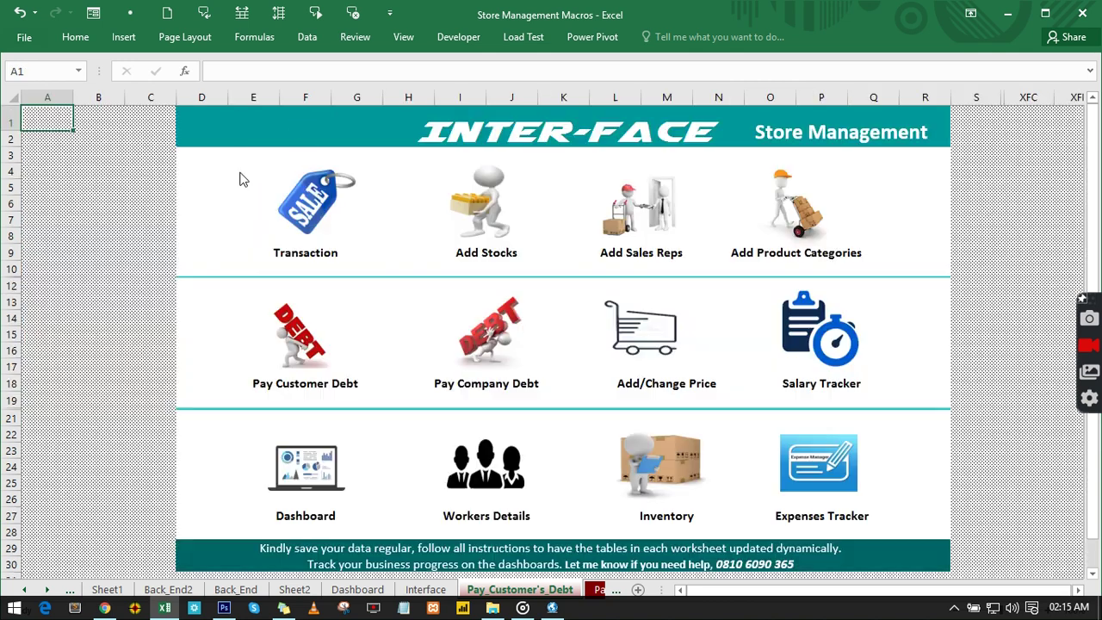
pyautogui.click(317, 197)
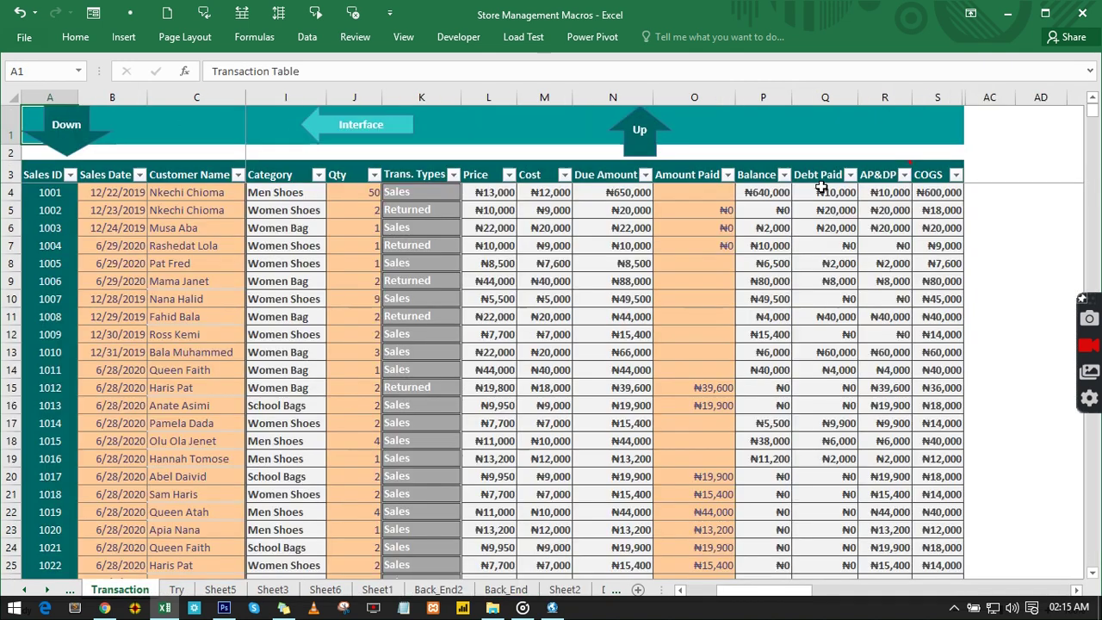
pyautogui.moveTo(831, 192); pyautogui.dragTo(826, 388)
pyautogui.moveTo(763, 192); pyautogui.dragTo(762, 299)
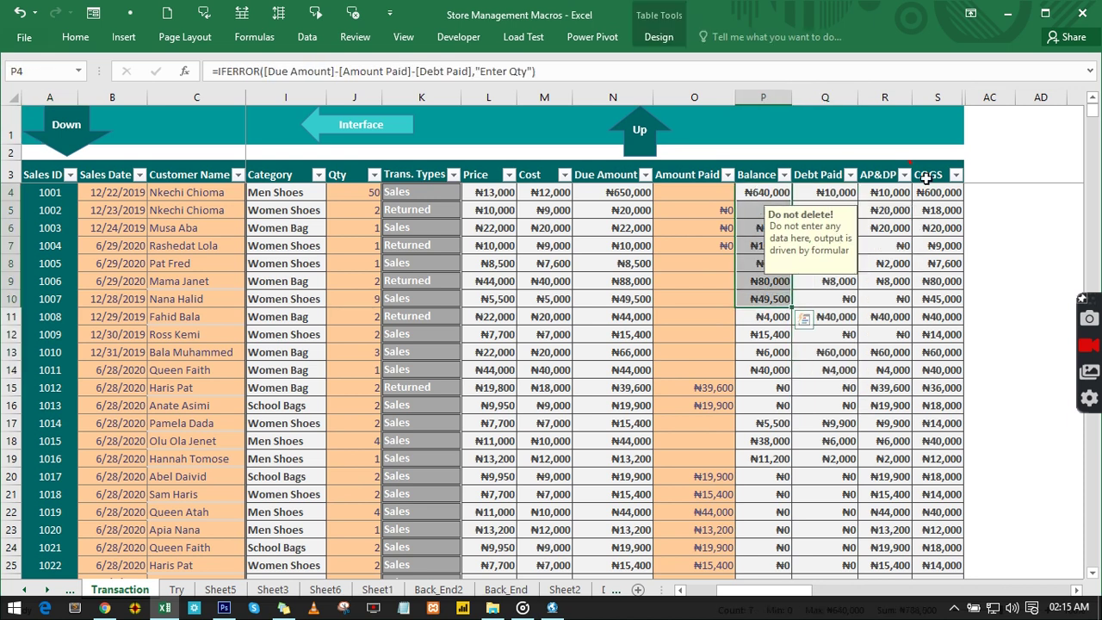
pyautogui.moveTo(885, 192); pyautogui.dragTo(885, 334)
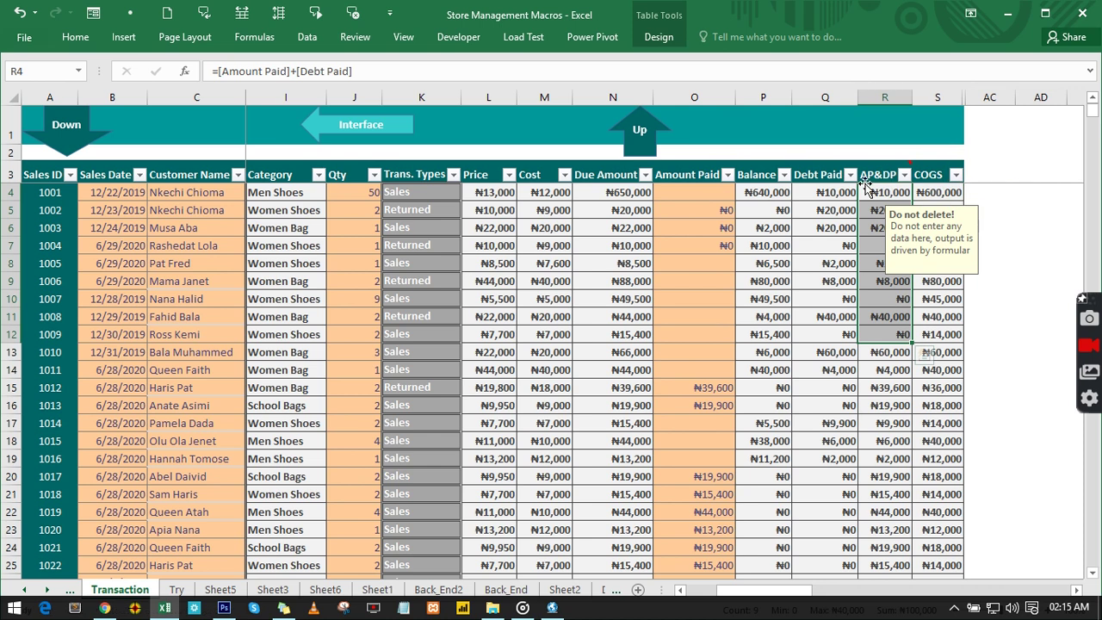
# Dismiss the AP&DP header comment and go from the Interface to the Workers Details sheet.
pyautogui.moveTo(870, 183)
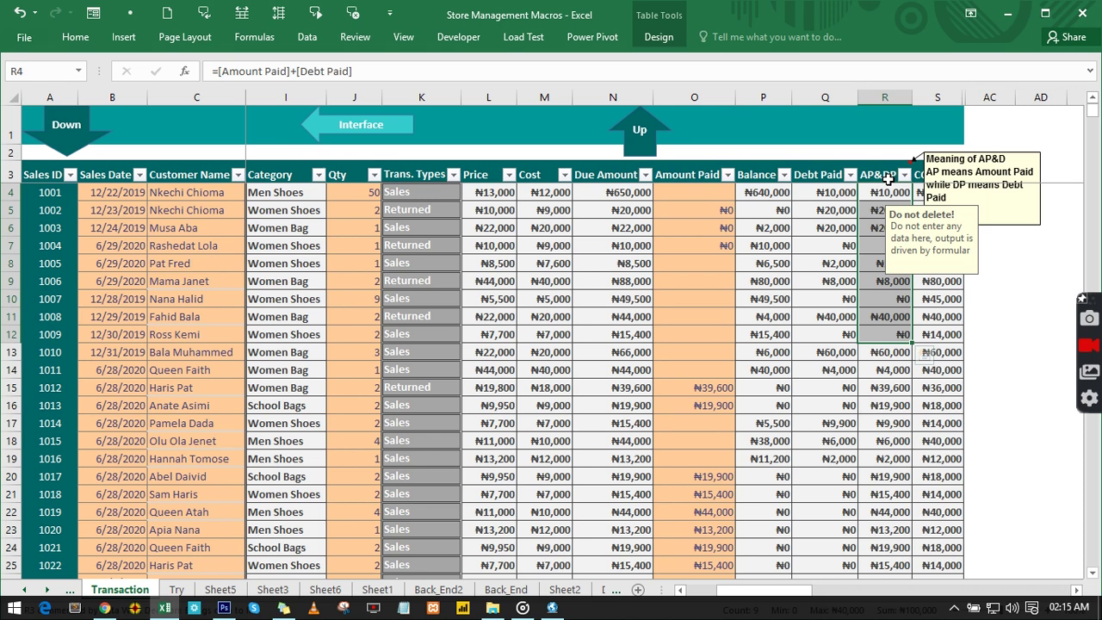
pyautogui.click(883, 200)
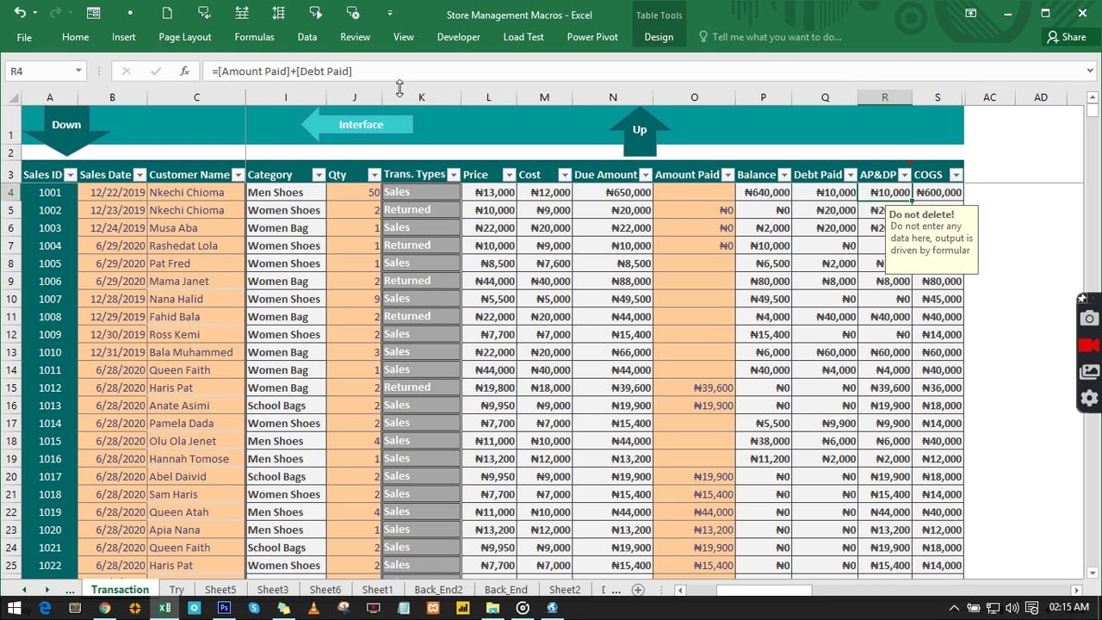
pyautogui.click(385, 129)
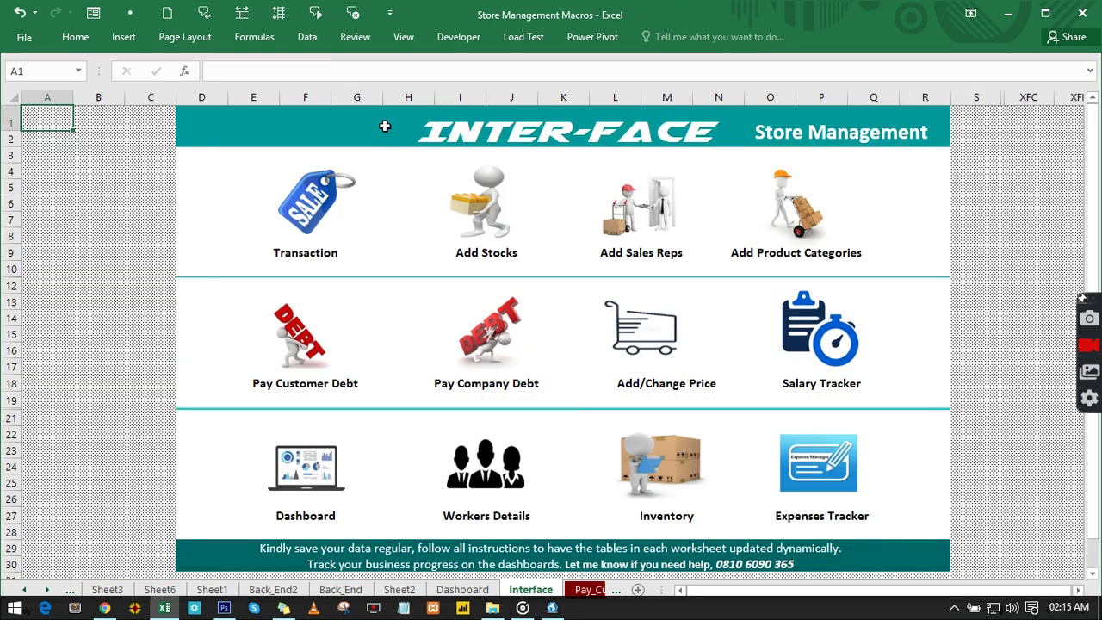
pyautogui.click(502, 459)
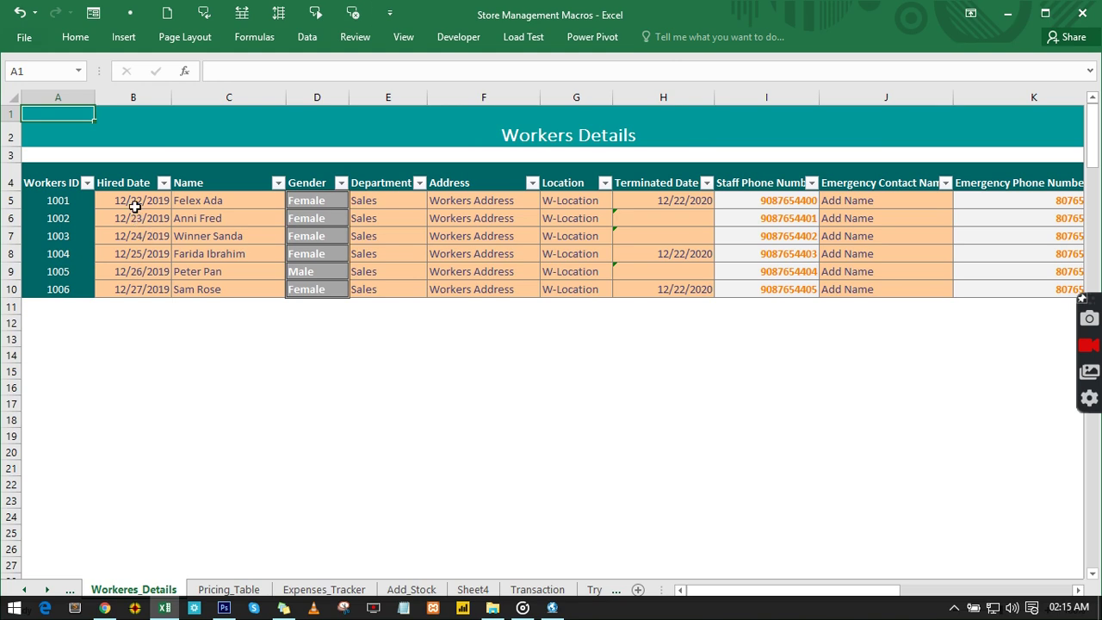
# Look over the workers' Hired Date and Terminated Date columns.
pyautogui.moveTo(135, 206); pyautogui.dragTo(141, 288)
pyautogui.click(654, 203)
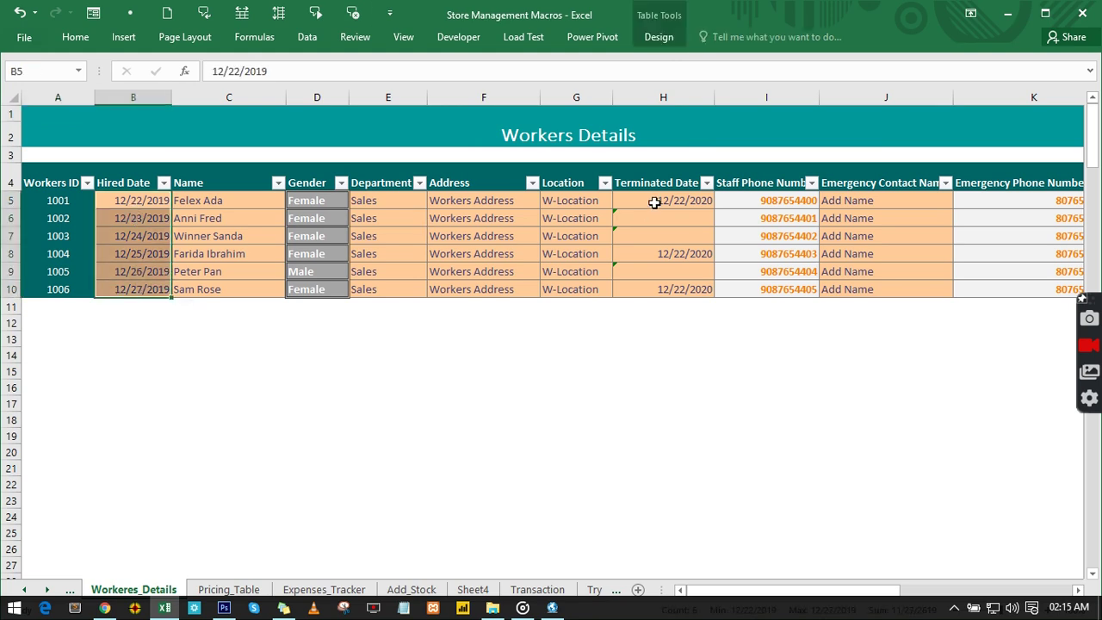
pyautogui.moveTo(655, 209); pyautogui.dragTo(654, 289)
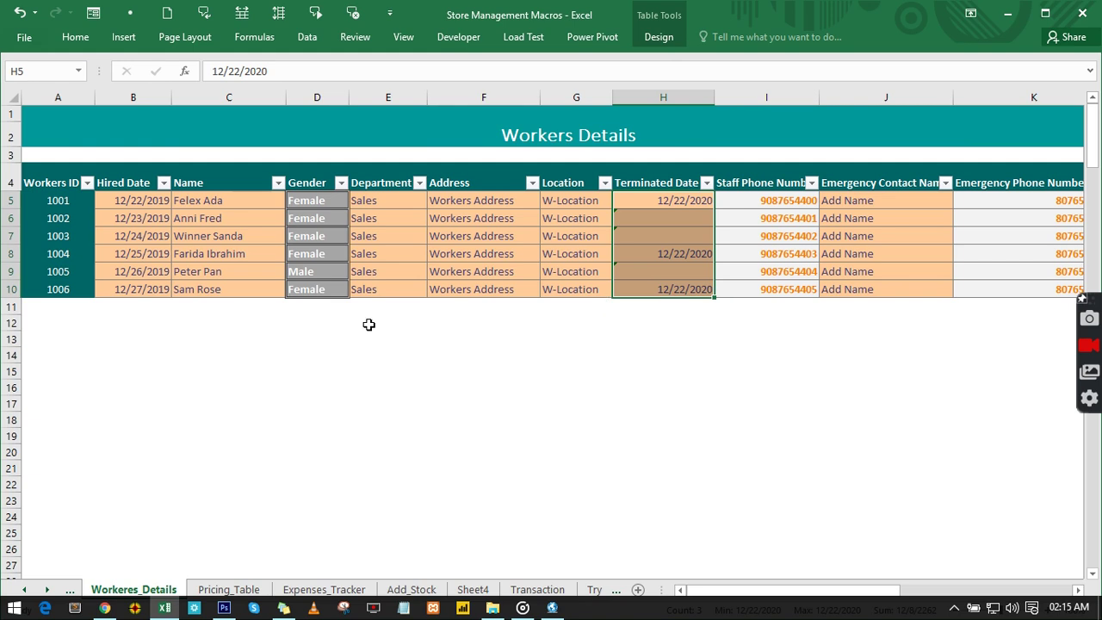
# Visit the Pricing Table and Sales_Rep sheets, then open the Add Stocks sheet from the Interface.
pyautogui.click(247, 592)
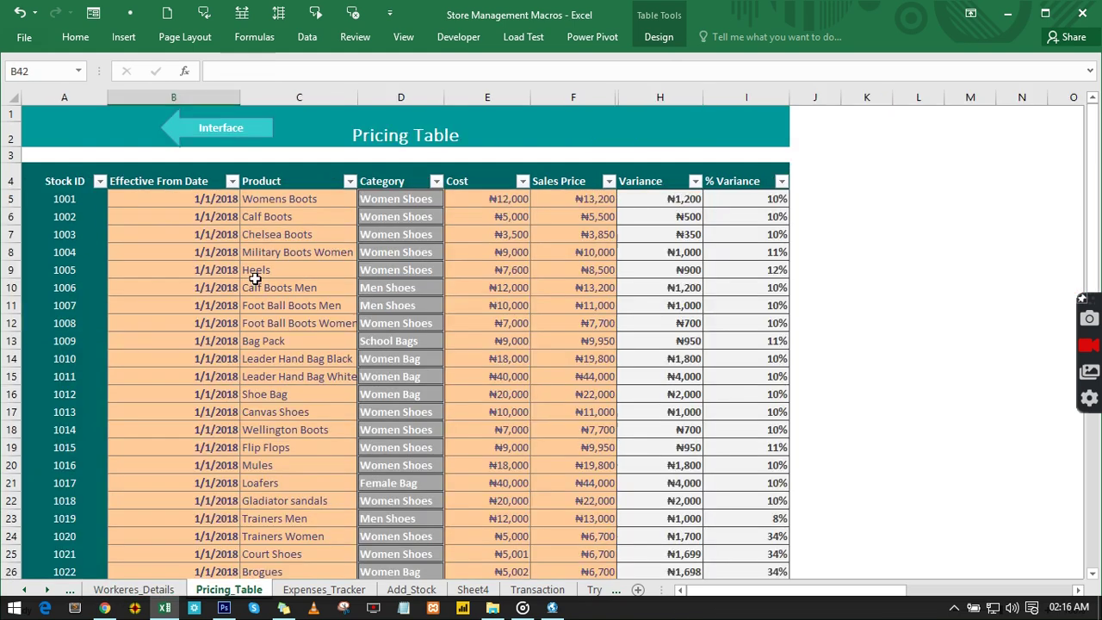
pyautogui.click(215, 134)
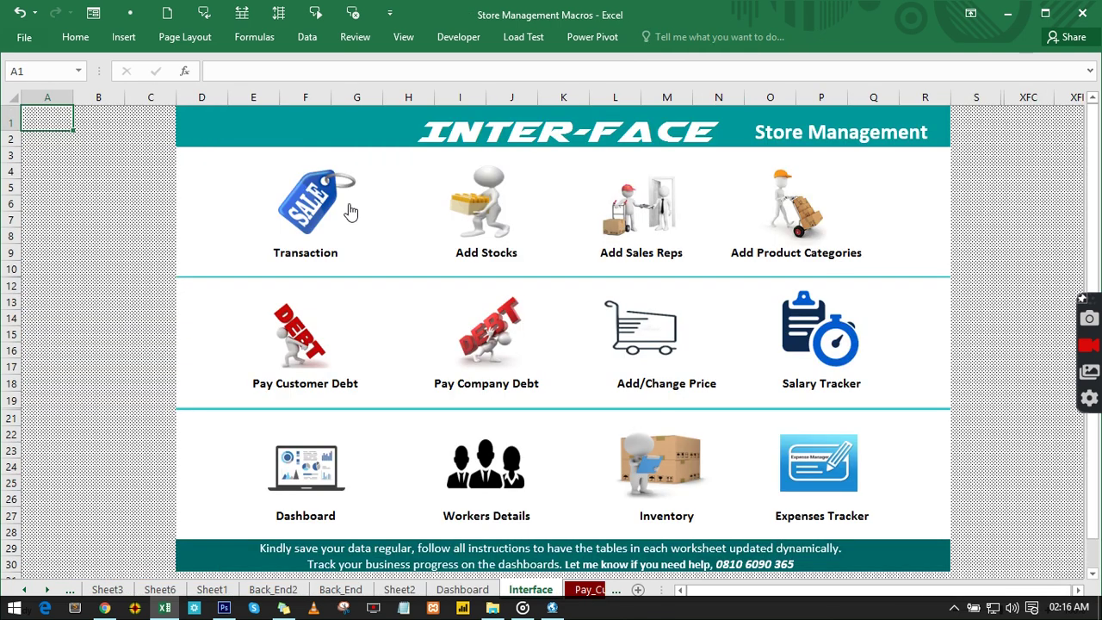
pyautogui.click(789, 210)
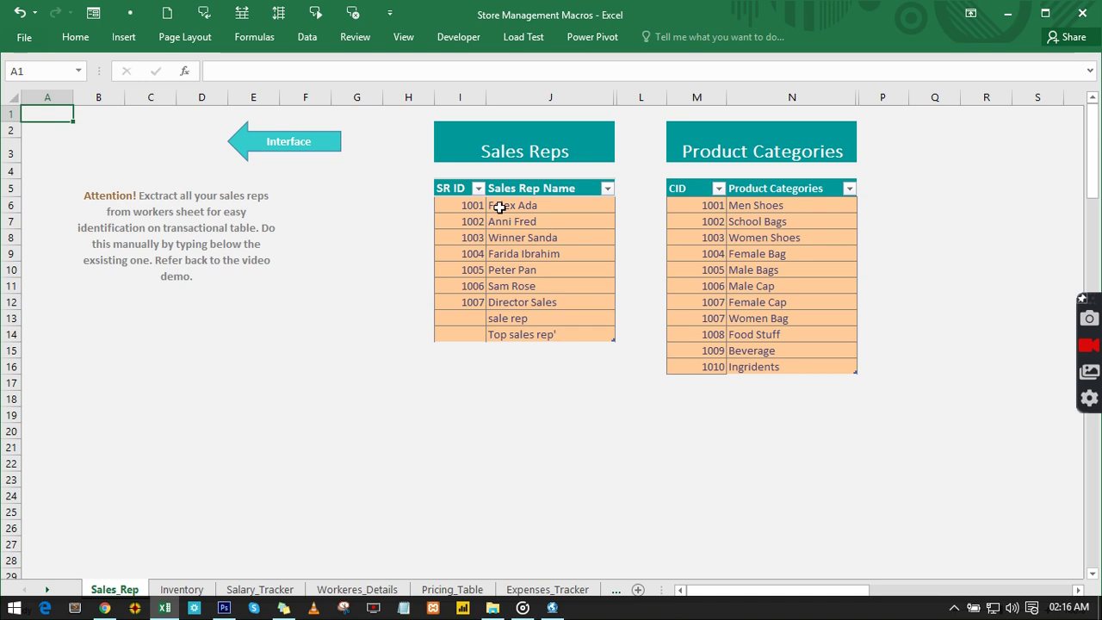
pyautogui.click(257, 148)
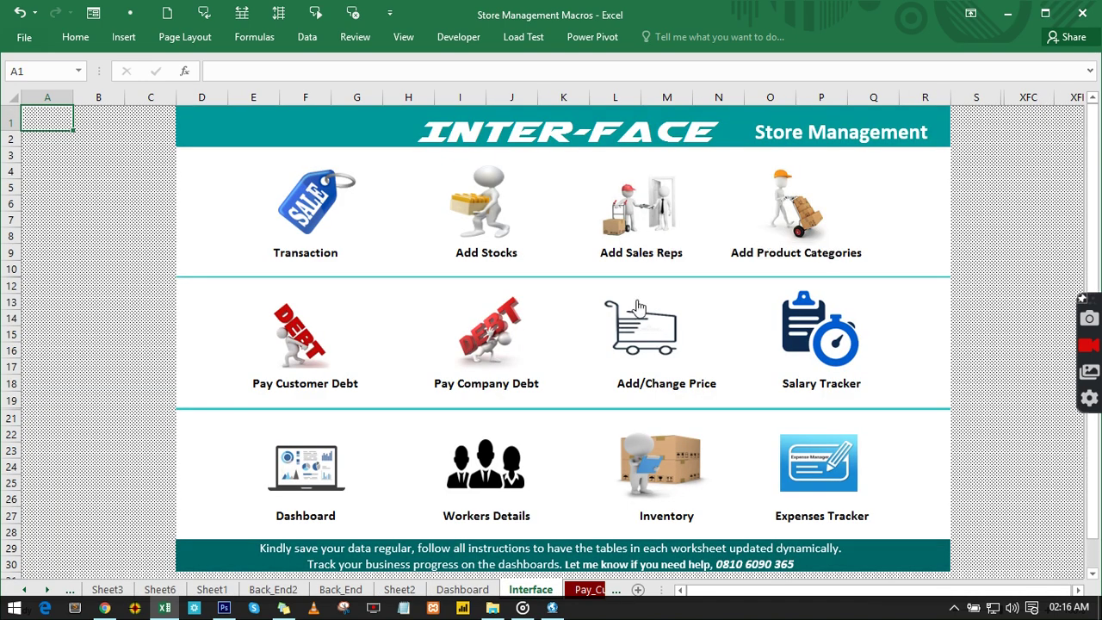
pyautogui.click(487, 224)
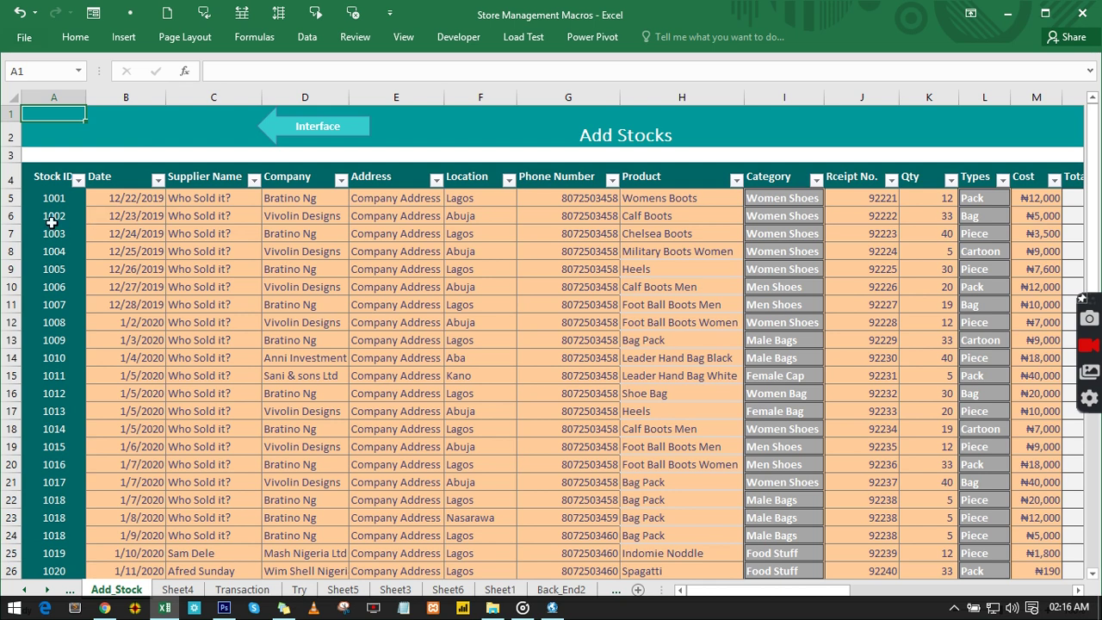
# Look over the stock records and the receipt numbers column in the Add Stocks table.
pyautogui.moveTo(52, 216); pyautogui.dragTo(639, 222)
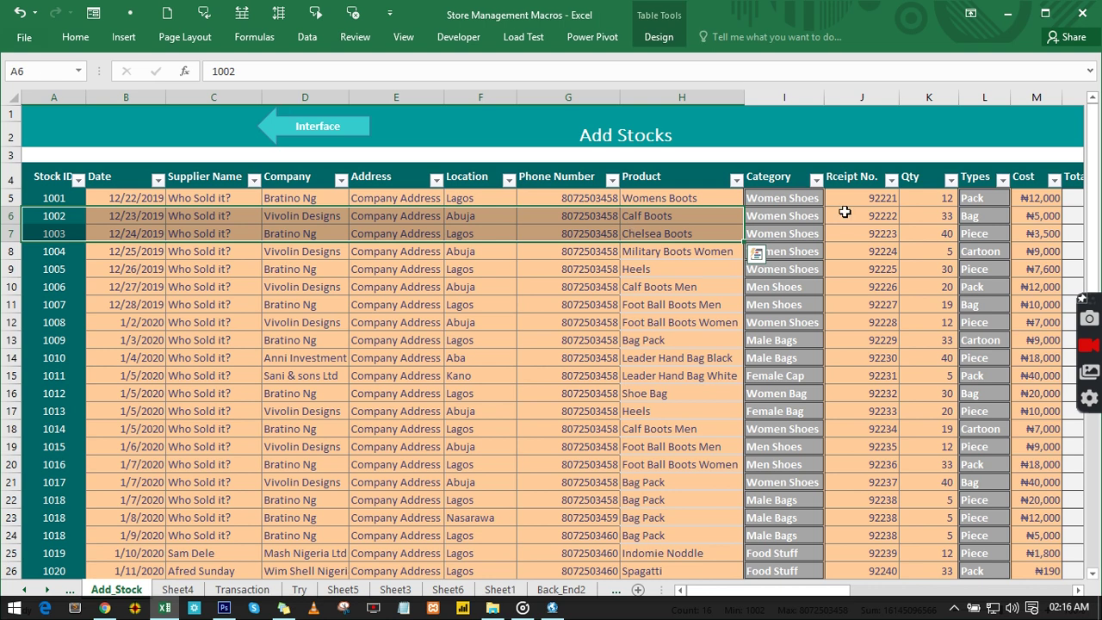
pyautogui.click(878, 205)
pyautogui.moveTo(879, 205); pyautogui.dragTo(878, 469)
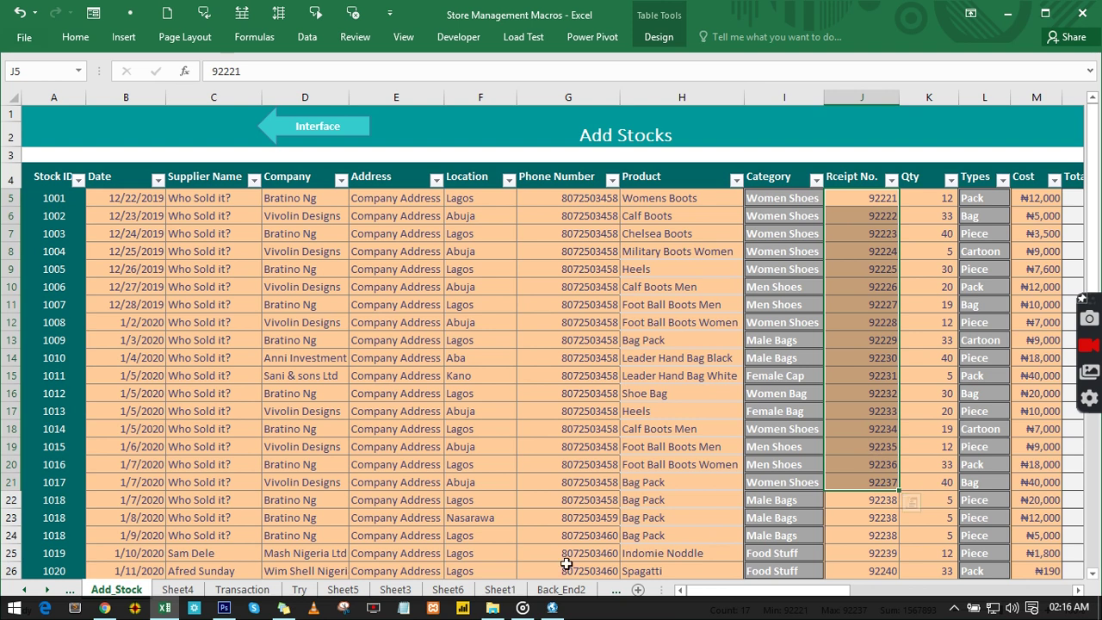
# Inspect the Debt Paid formulas down the Add Stocks table, then return to the Interface sheet.
pyautogui.hscroll(5, 779, 594)
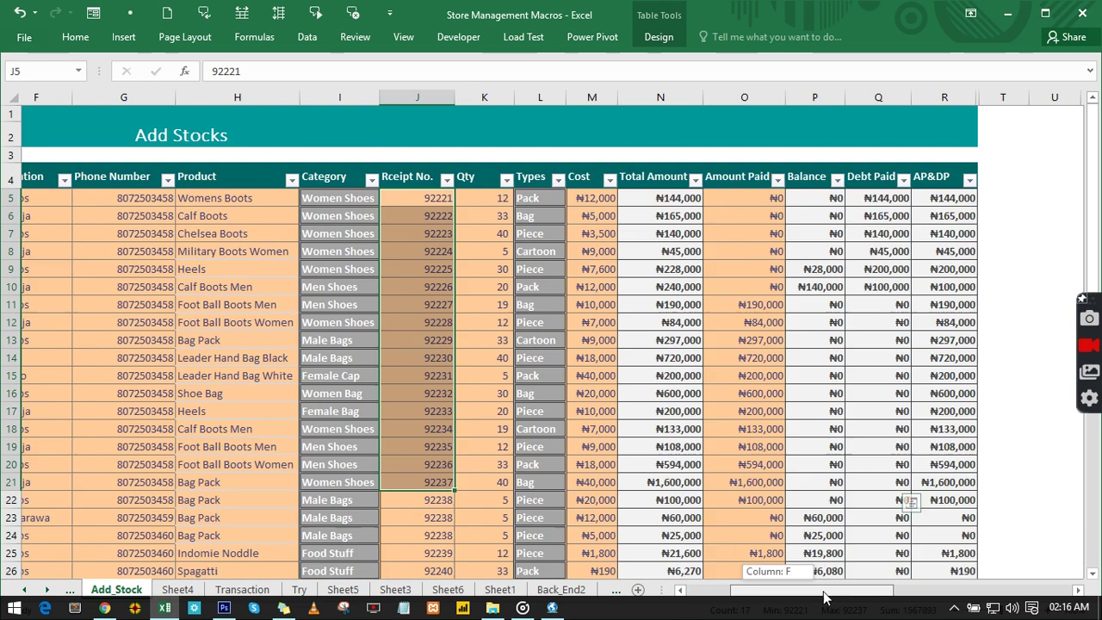
pyautogui.hscroll(1, 743, 287)
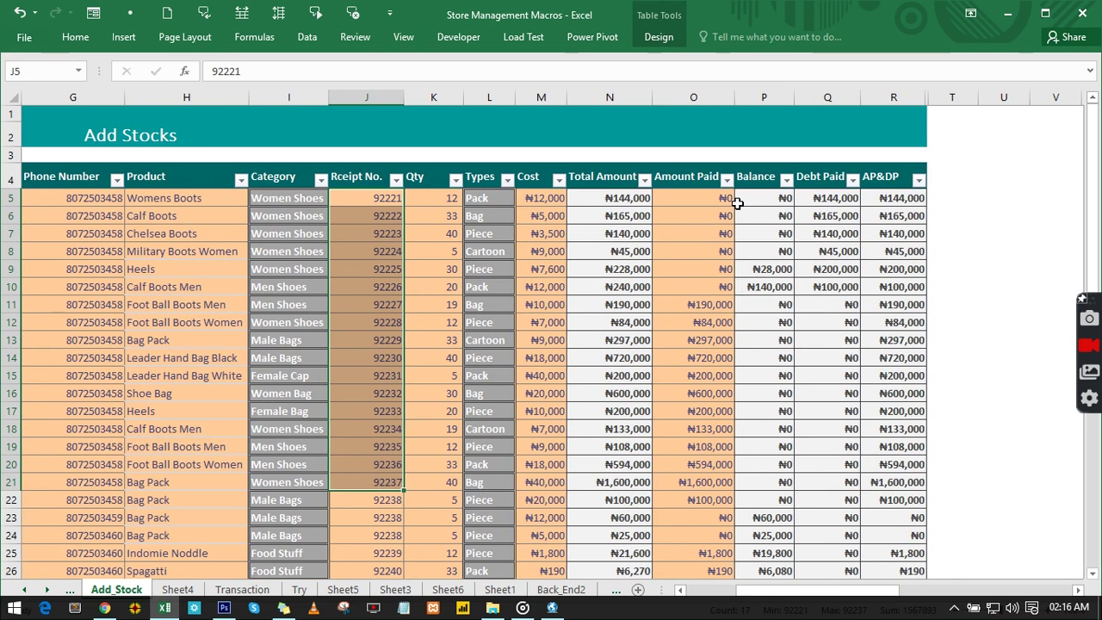
pyautogui.click(834, 200)
pyautogui.moveTo(840, 255); pyautogui.dragTo(832, 536)
pyautogui.click(823, 301)
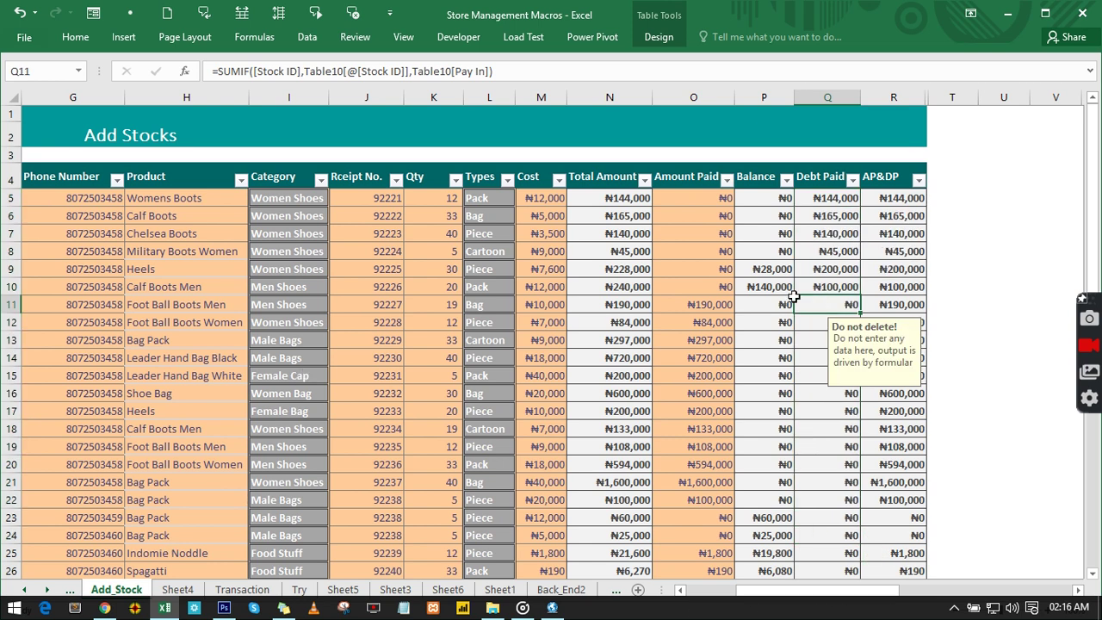
pyautogui.moveTo(827, 198); pyautogui.dragTo(824, 324)
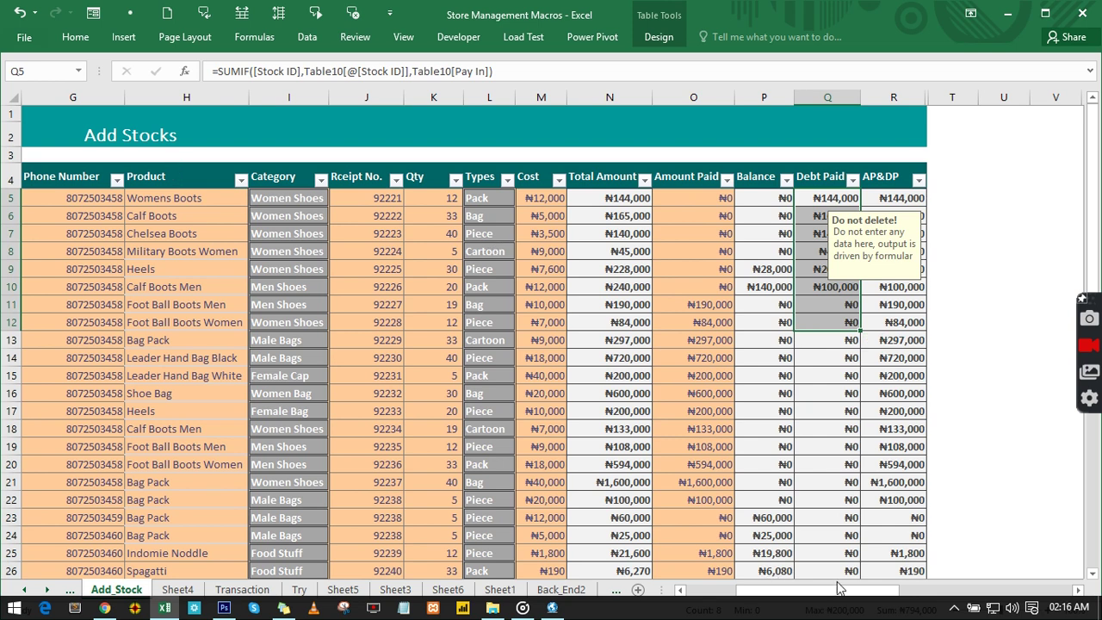
pyautogui.hscroll(-6, 831, 600)
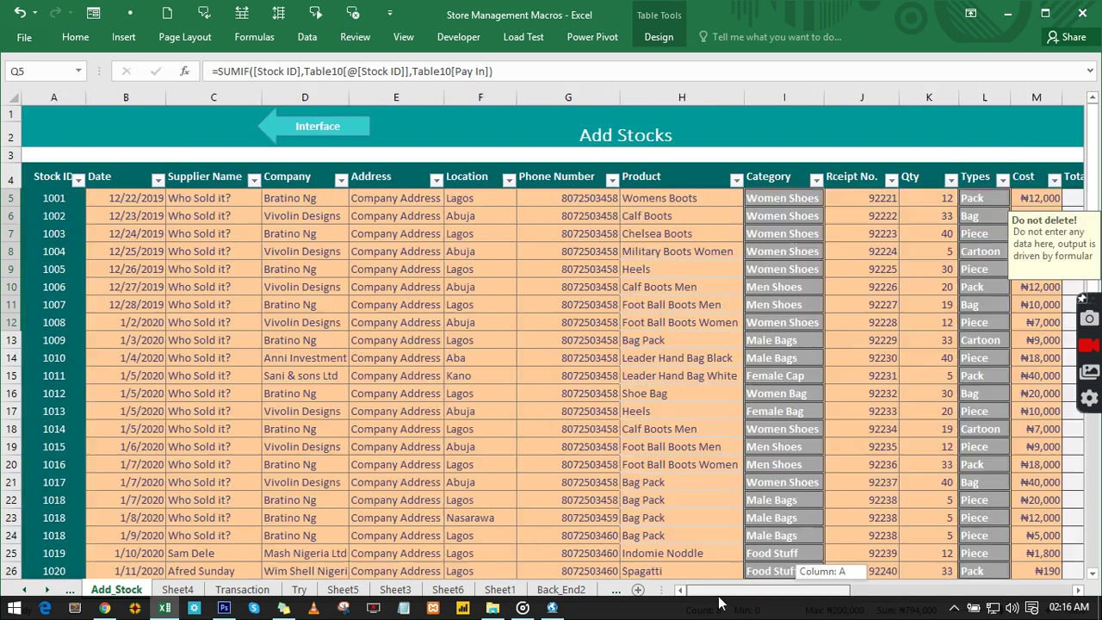
pyautogui.click(323, 126)
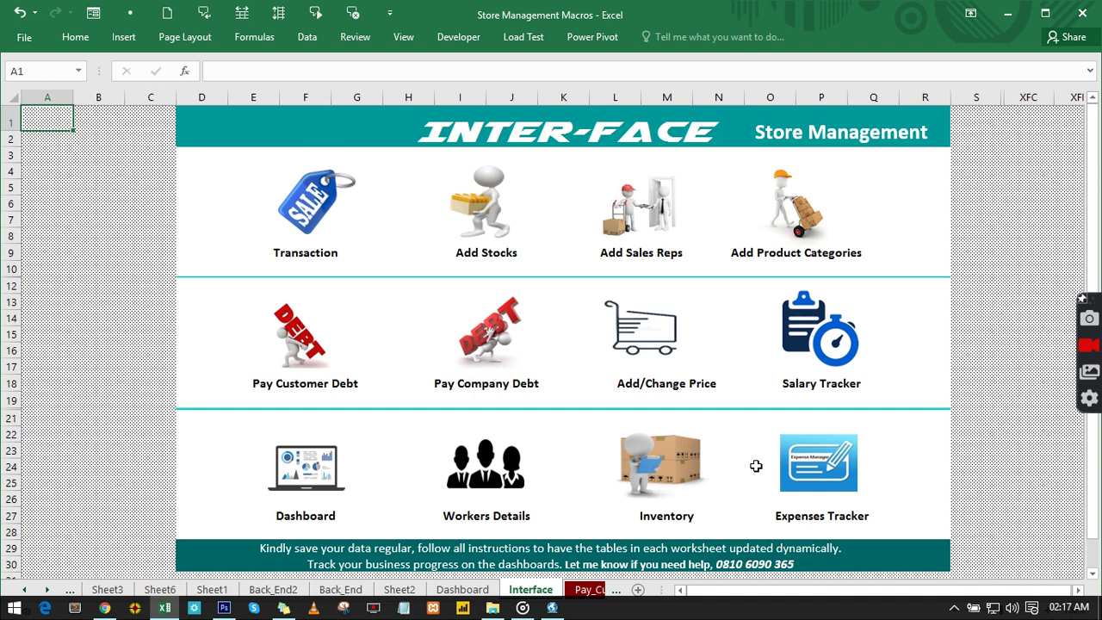
# Open the Expenses Tracker and look over the January expense dates and descriptions.
pyautogui.click(813, 472)
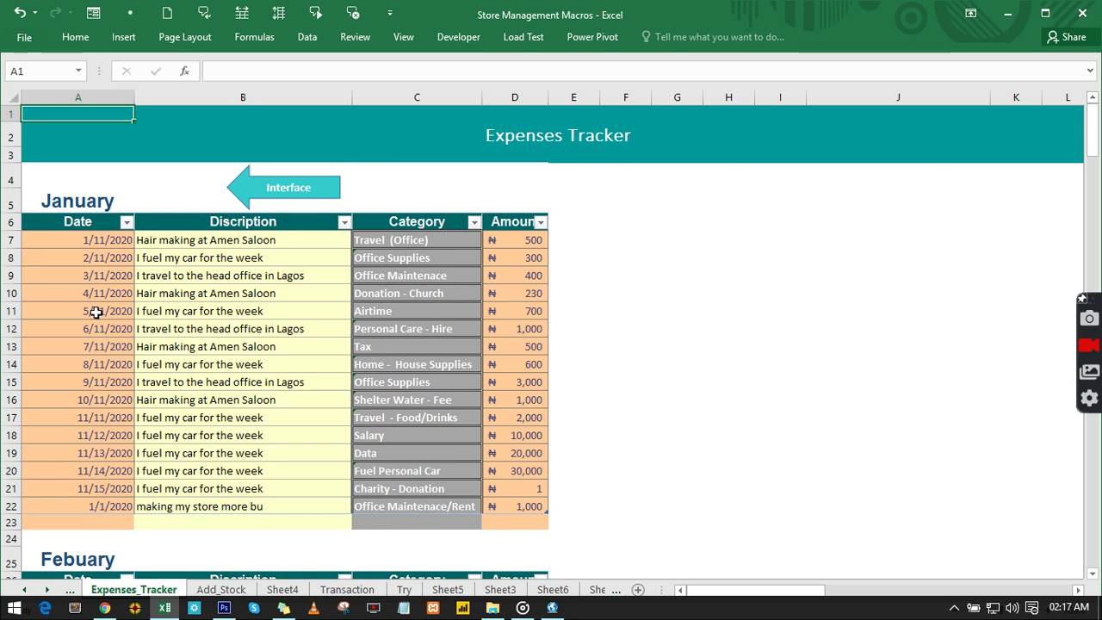
pyautogui.click(83, 245)
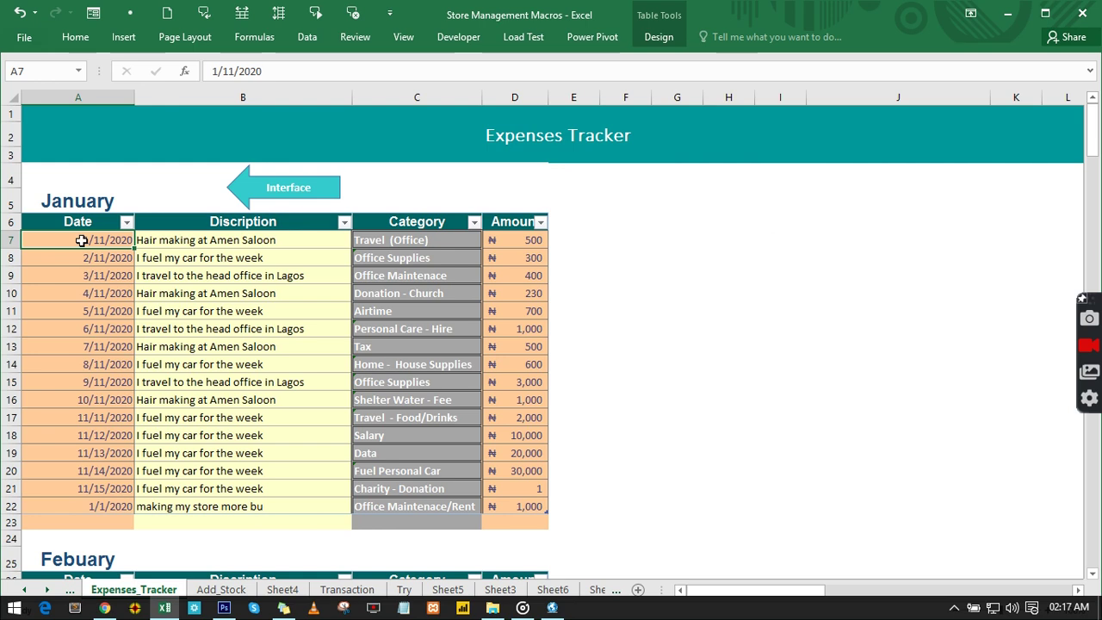
pyautogui.moveTo(81, 240); pyautogui.dragTo(86, 422)
pyautogui.moveTo(197, 258); pyautogui.dragTo(227, 417)
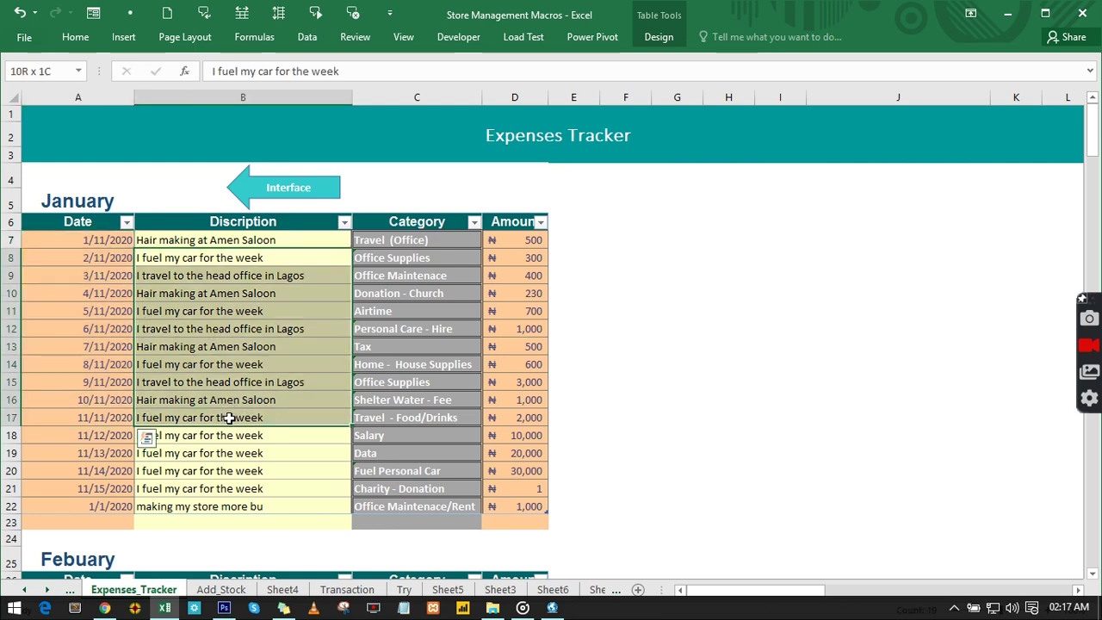
# Change the first January expense's category from Travel (Office) to Car / Truck Maintenance.
pyautogui.click(456, 245)
pyautogui.click(488, 245)
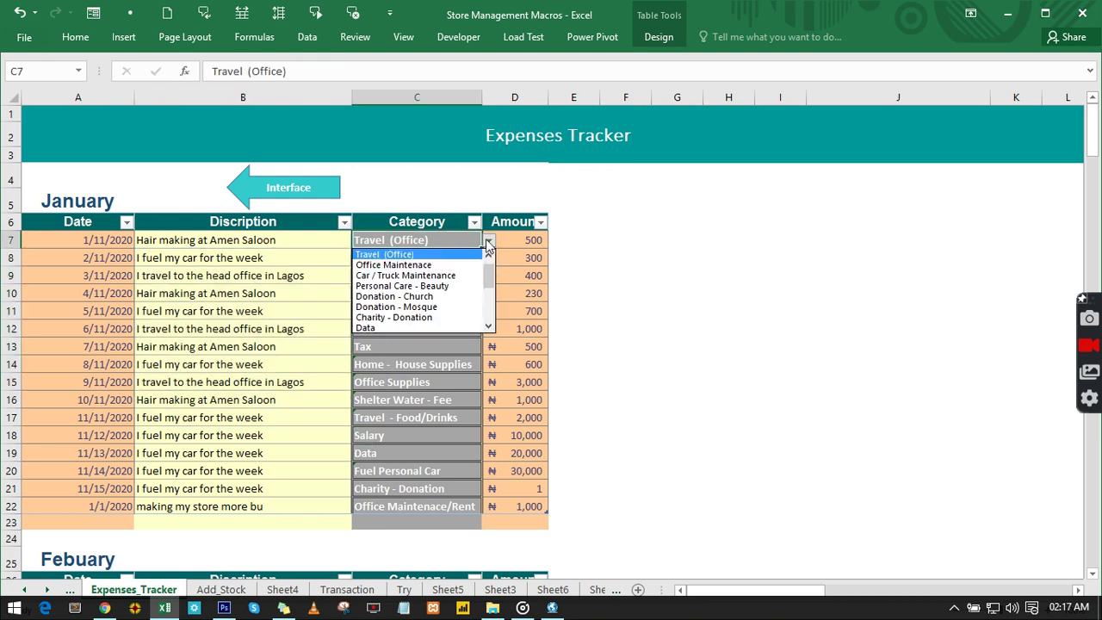
pyautogui.scroll(-5, 483, 280)
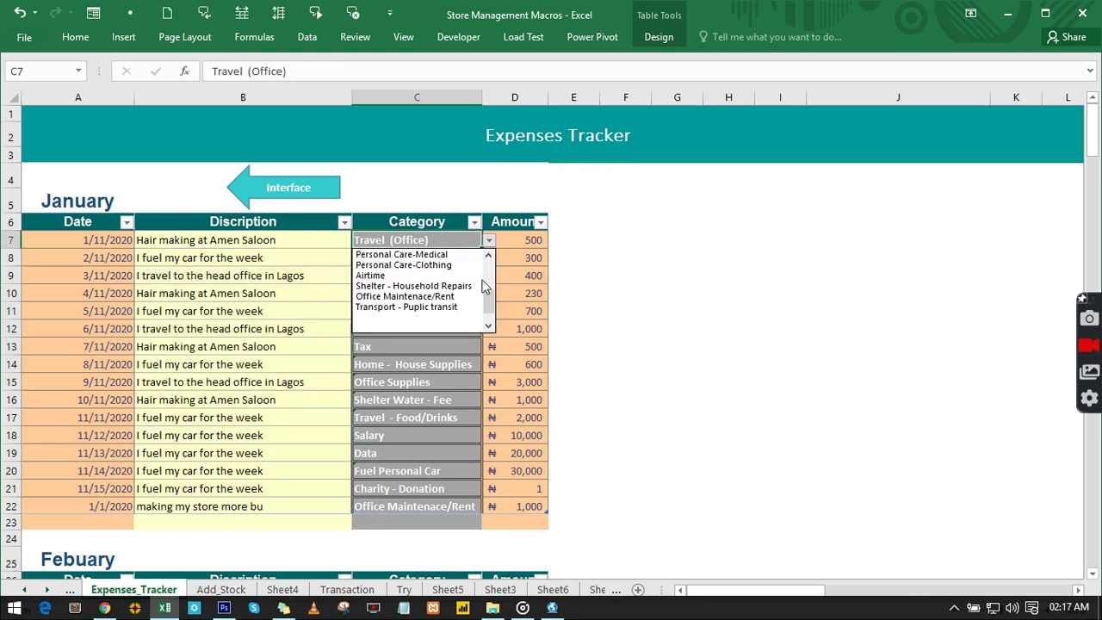
pyautogui.scroll(5, 482, 280)
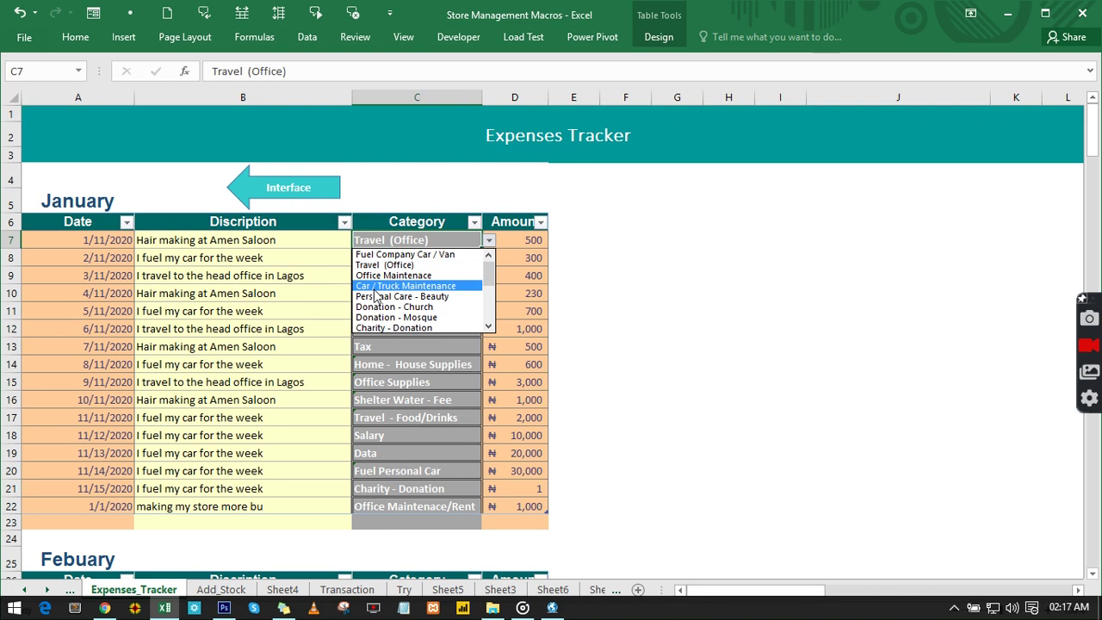
pyautogui.click(375, 289)
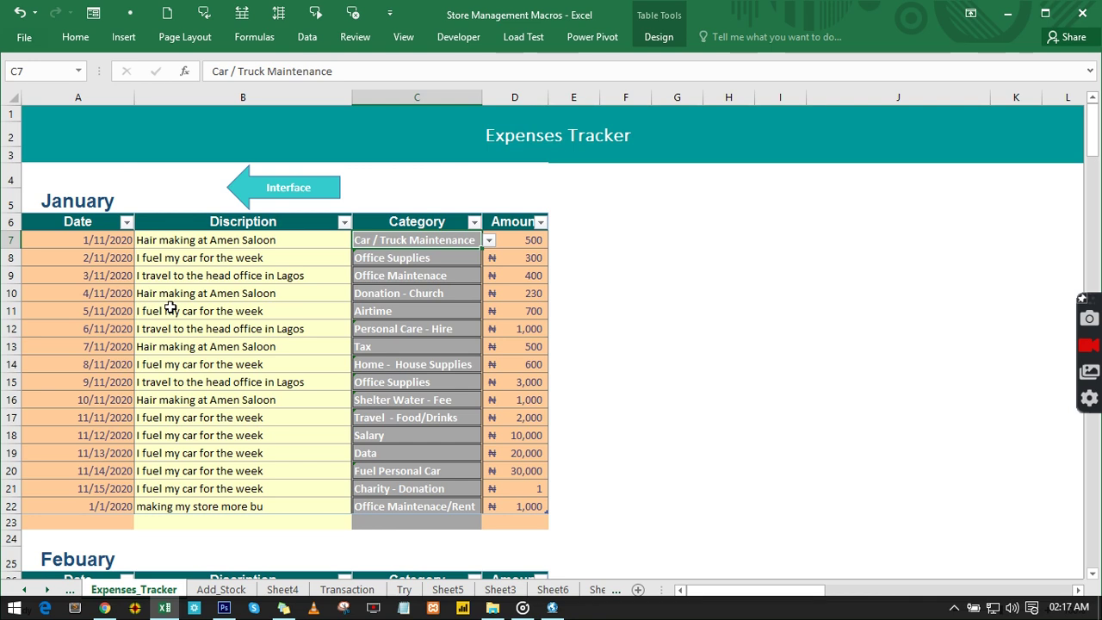
pyautogui.scroll(-3, 171, 308)
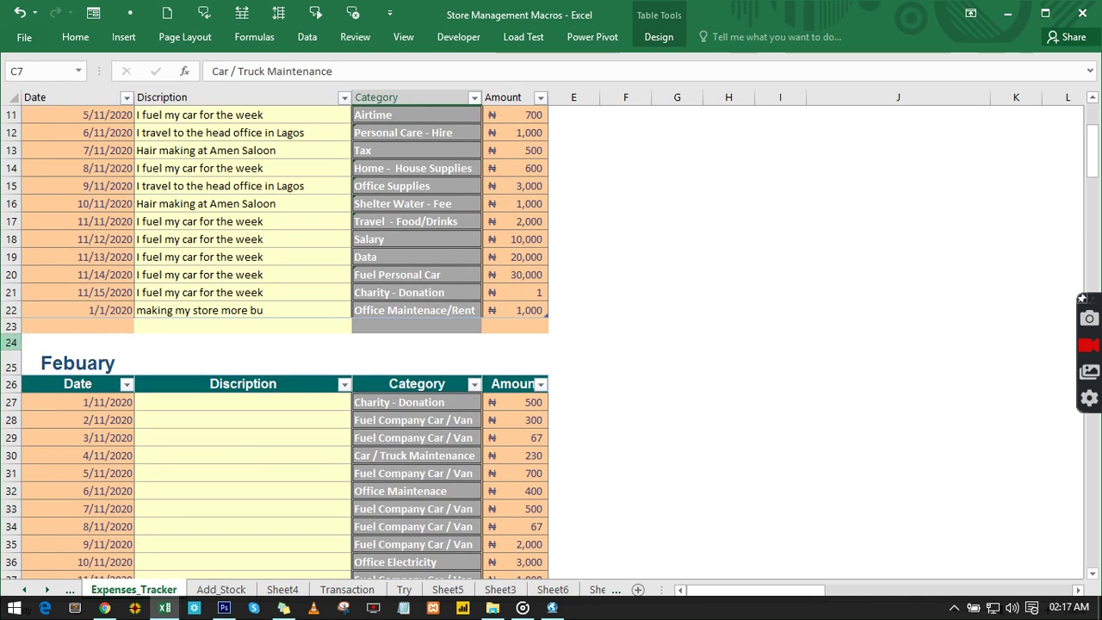
# Insert a blank row at row 24 between the January and Febuary expense tables.
pyautogui.click(11, 342)
pyautogui.rightClick(19, 342)
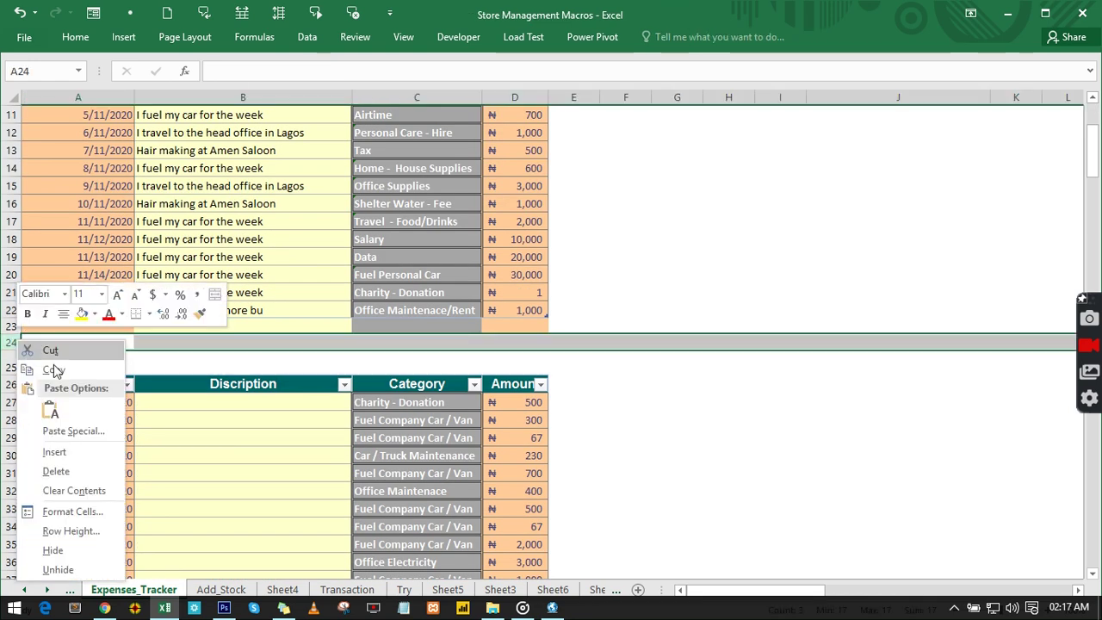
pyautogui.click(55, 452)
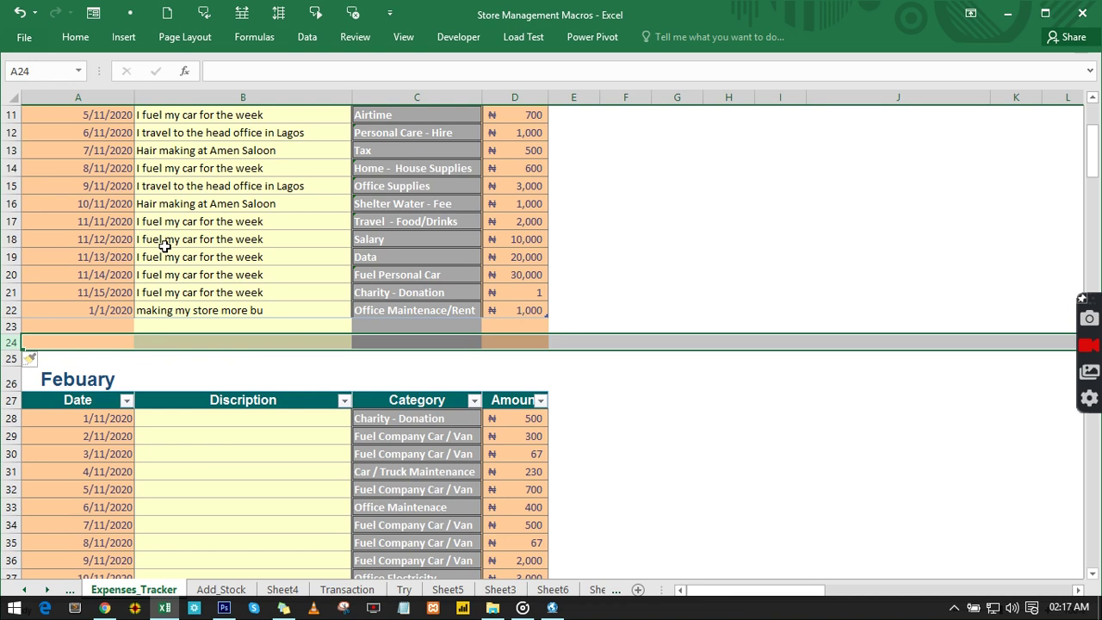
# Scroll through the expense tables, then return to the Interface menu sheet.
pyautogui.scroll(-3, 163, 254)
pyautogui.scroll(-3, 160, 258)
pyautogui.scroll(-3, 135, 295)
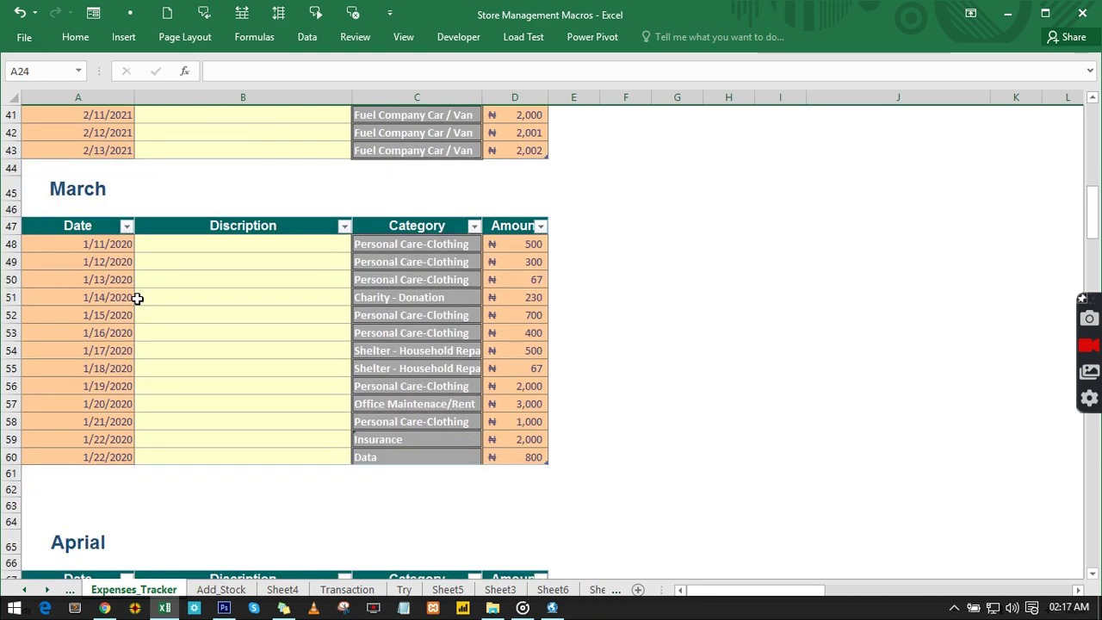
pyautogui.scroll(-3, 137, 298)
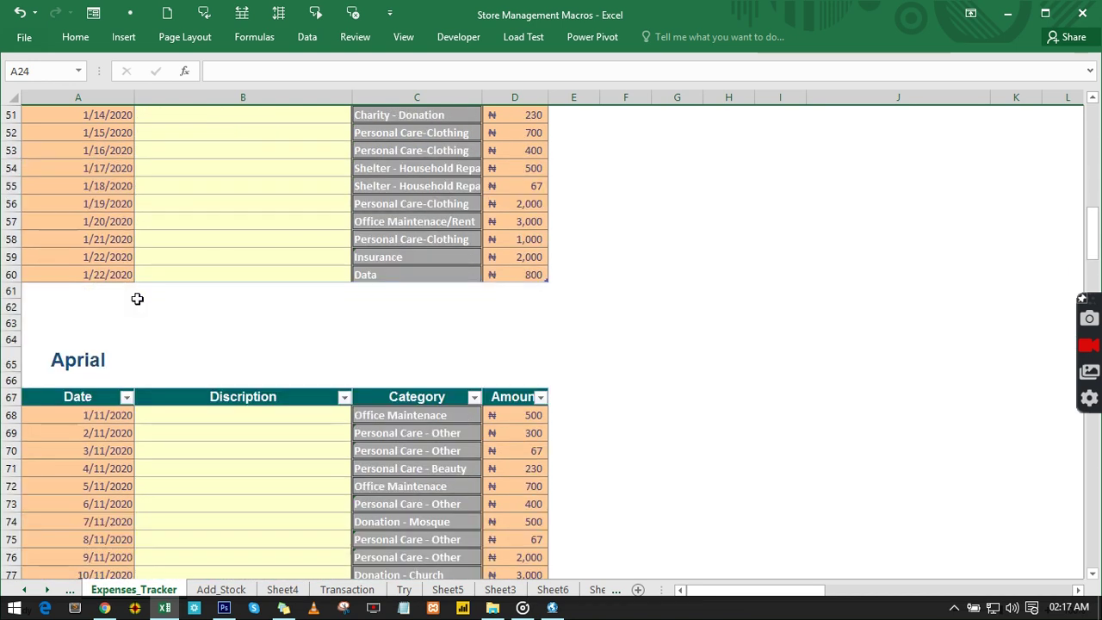
pyautogui.scroll(10, 138, 299)
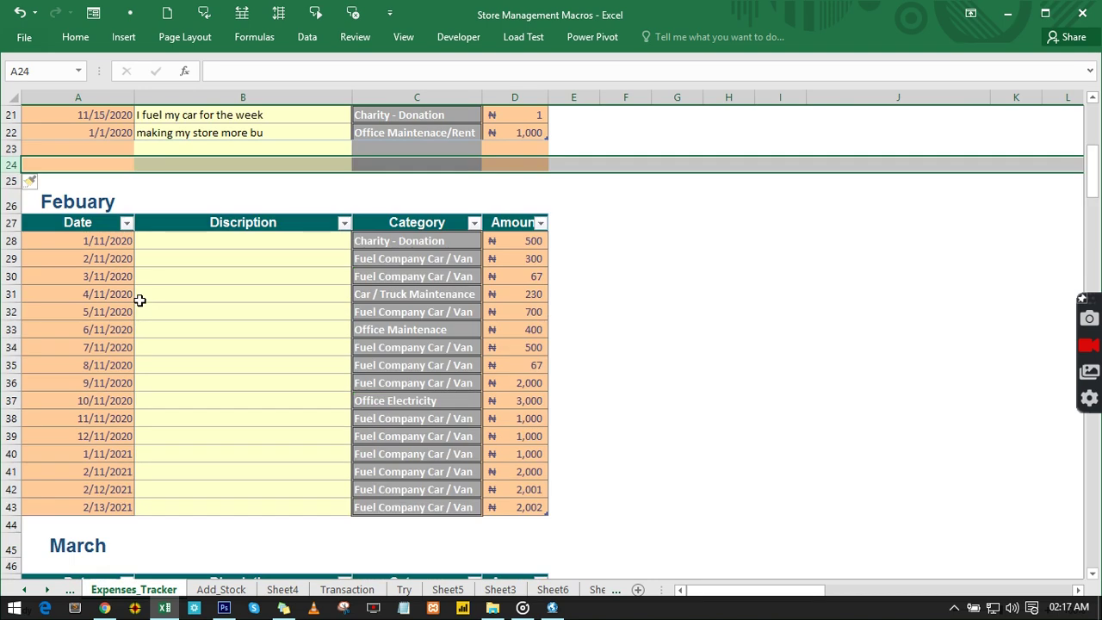
pyautogui.scroll(7, 140, 299)
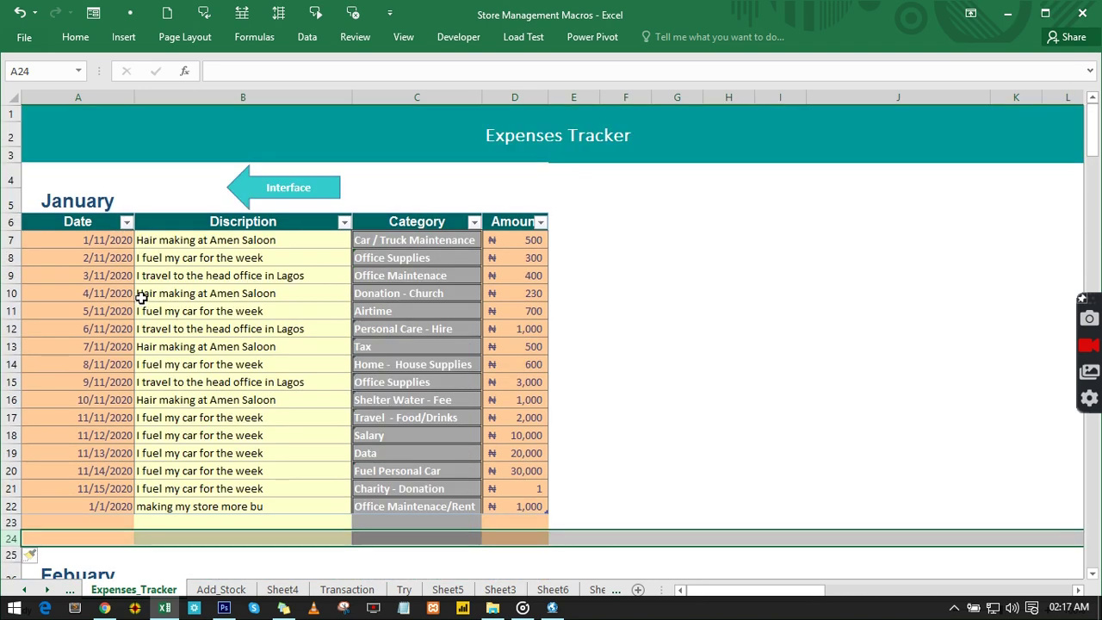
pyautogui.click(288, 208)
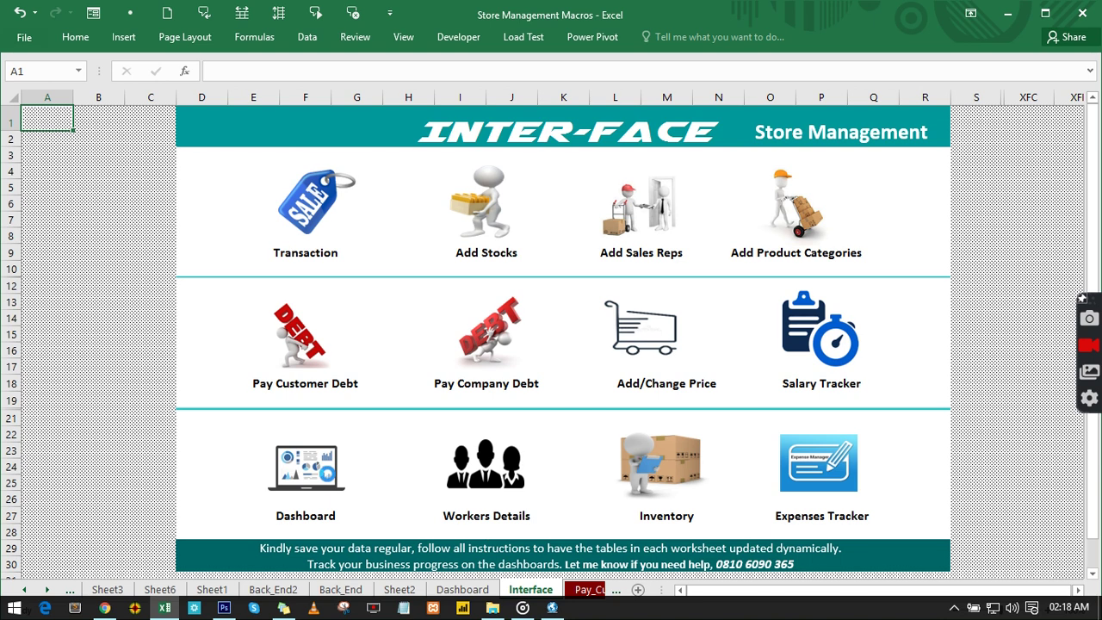
# Open the Dashboard and switch to the Current Day Transactional Analytics view.
pyautogui.click(323, 477)
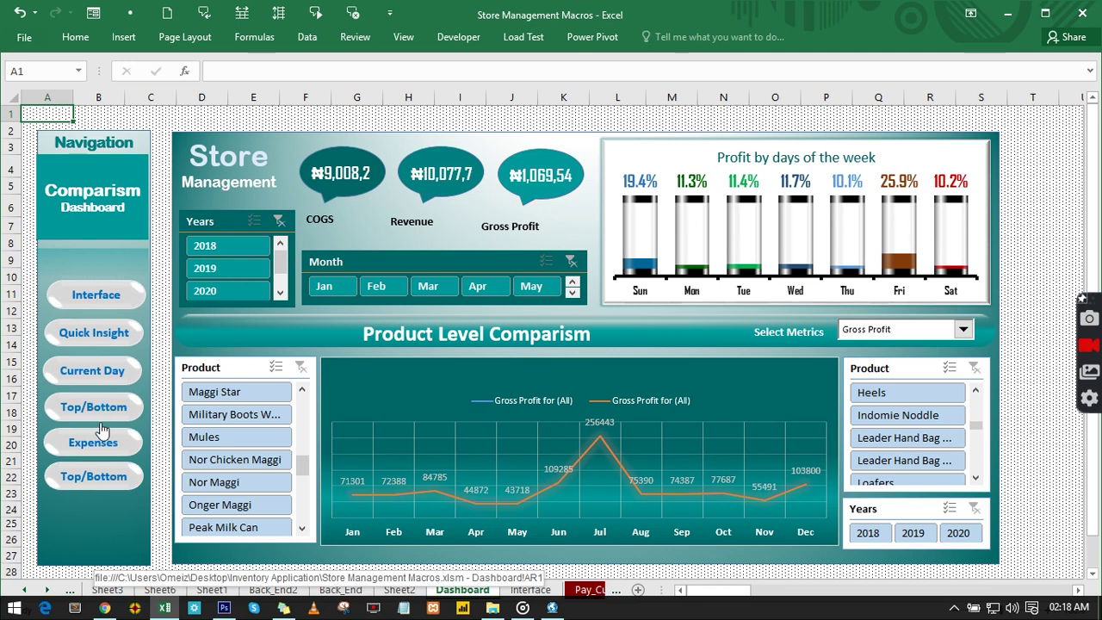
pyautogui.click(92, 371)
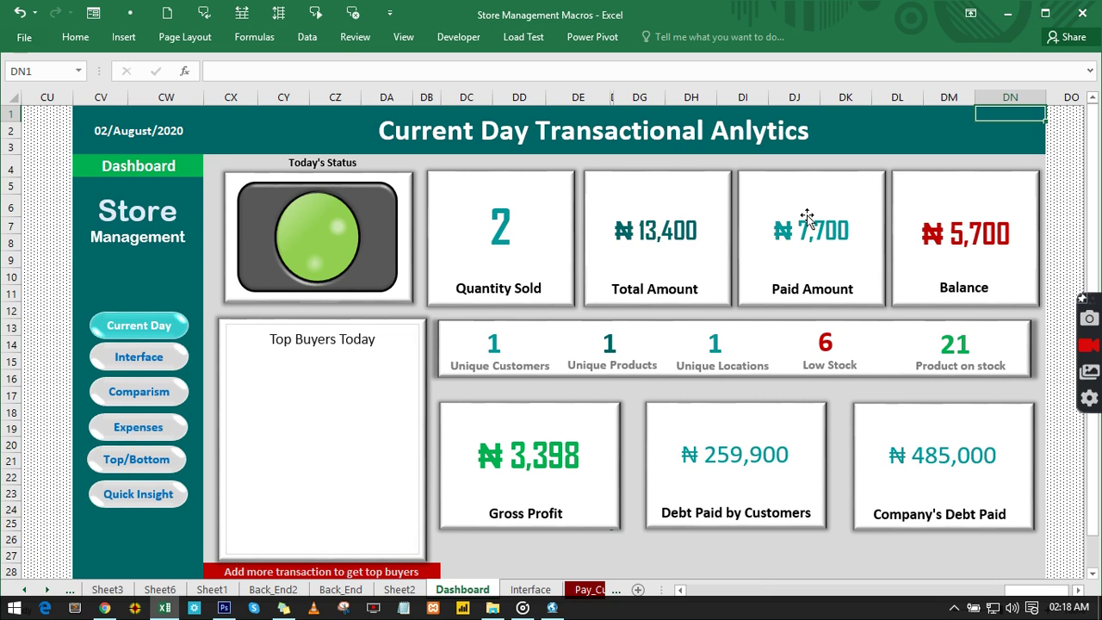